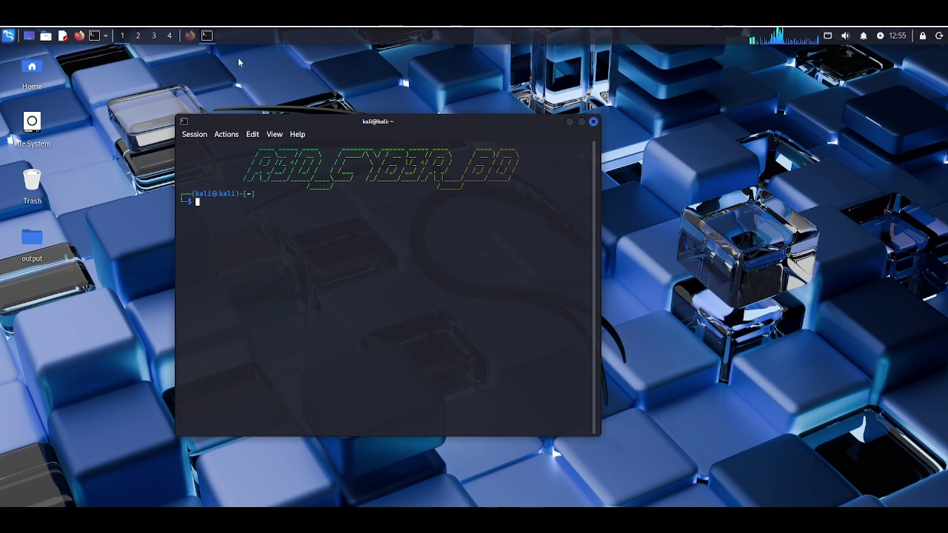
Step: From Hacktoria's Easy Contracts page, save the Naval Intrusion materials as naval-intrusion.zip in Downloads
left_click(194, 36)
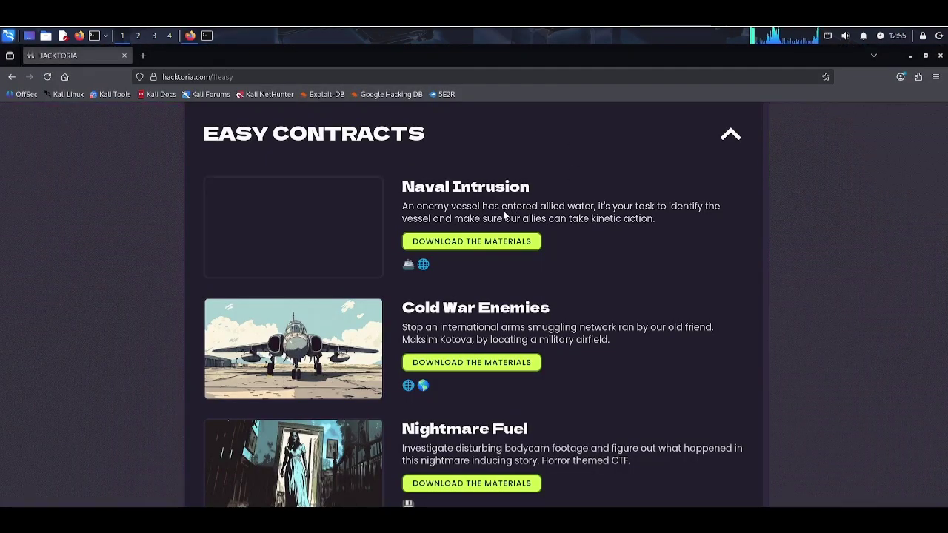
scroll(476, 221, "up", 3)
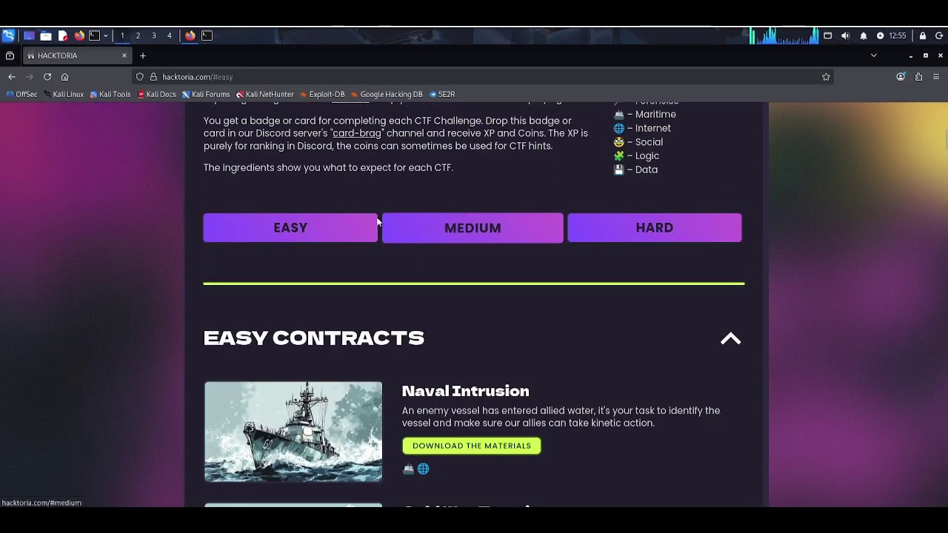
scroll(512, 333, "down", 3)
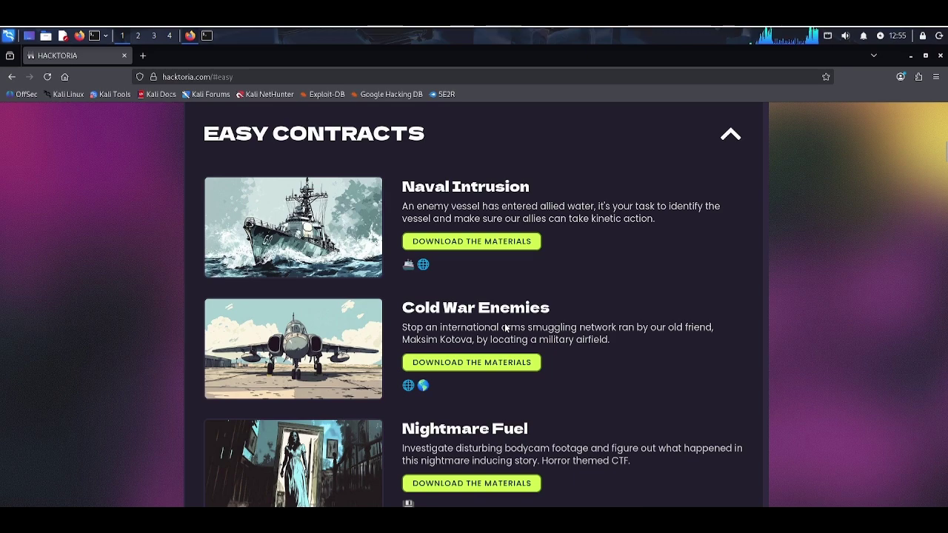
left_click(501, 242)
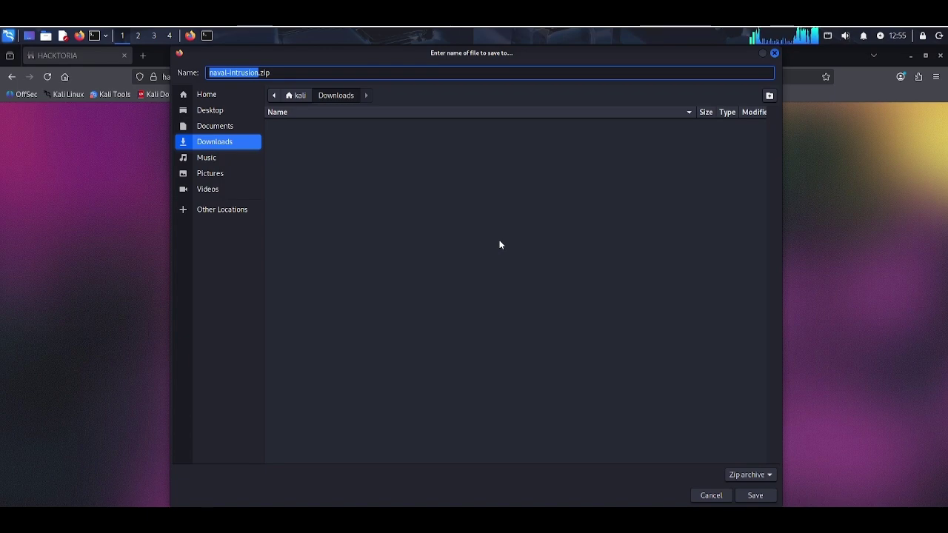
key("Return")
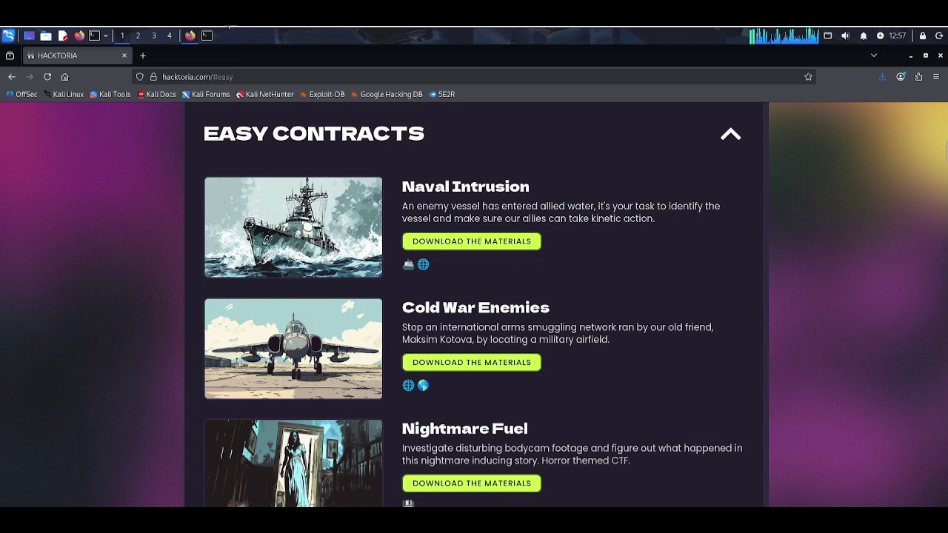
Step: In the terminal, change into the Downloads folder and list its files
left_click(207, 35)
type("Dow")
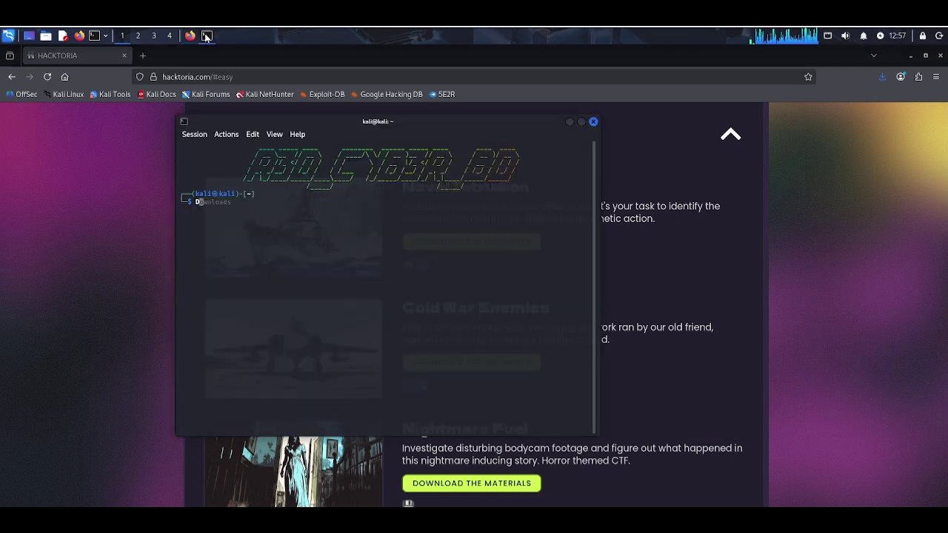
key("BackSpace")
key("BackSpace")
key("BackSpace")
type("rm -rf *")
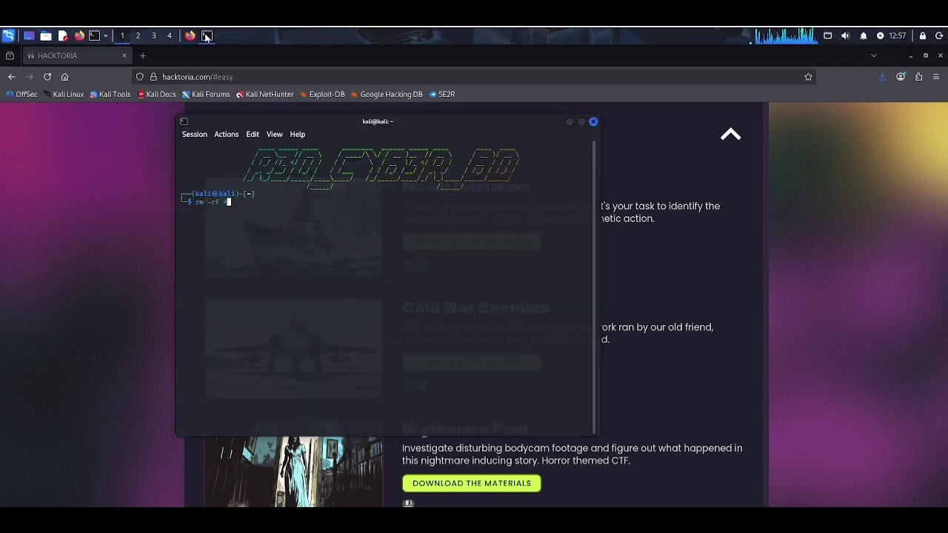
key("BackSpace")
key("BackSpace")
key("BackSpace")
key("BackSpace")
key("BackSpace")
key("BackSpace")
key("BackSpace")
key("BackSpace")
type("D")
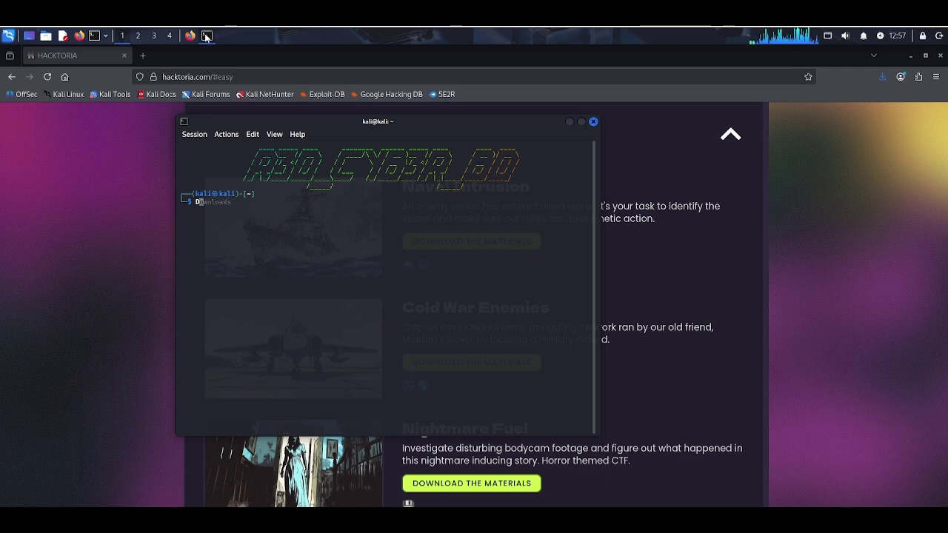
key("Right")
key("Return")
type("ls")
key("Return")
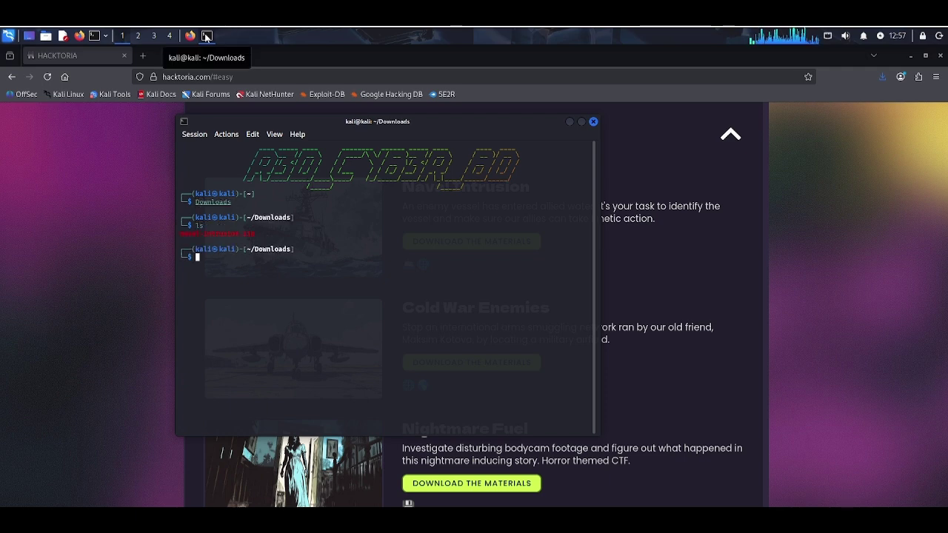
Step: Extract naval-intrusion.zip with unzip and list the Downloads contents again
double_click(224, 233)
right_click(224, 233)
left_click(284, 239)
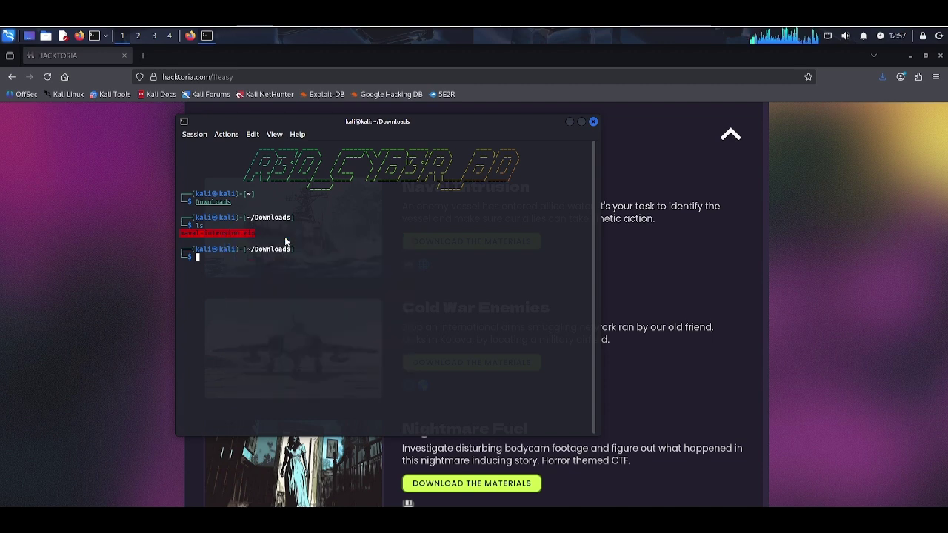
type("unzip")
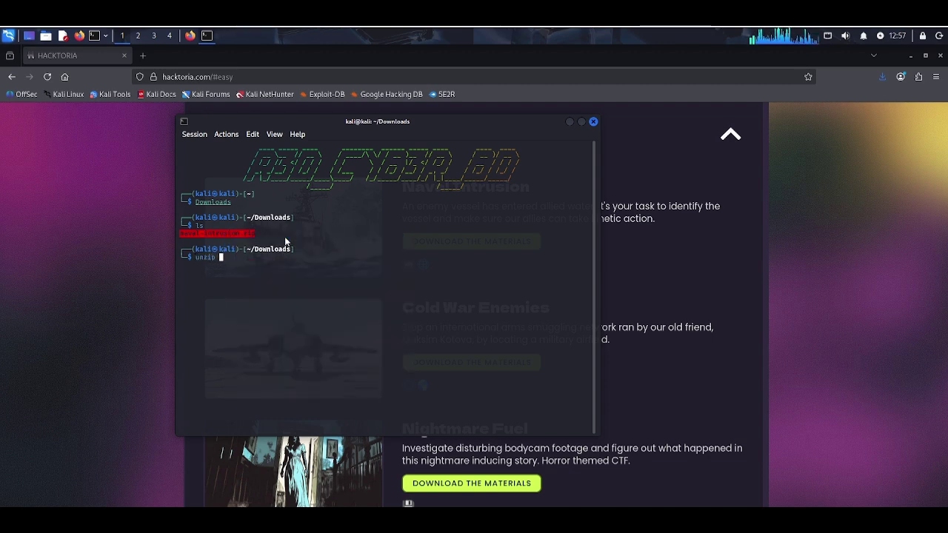
key("ctrl+shift+v")
key("Return")
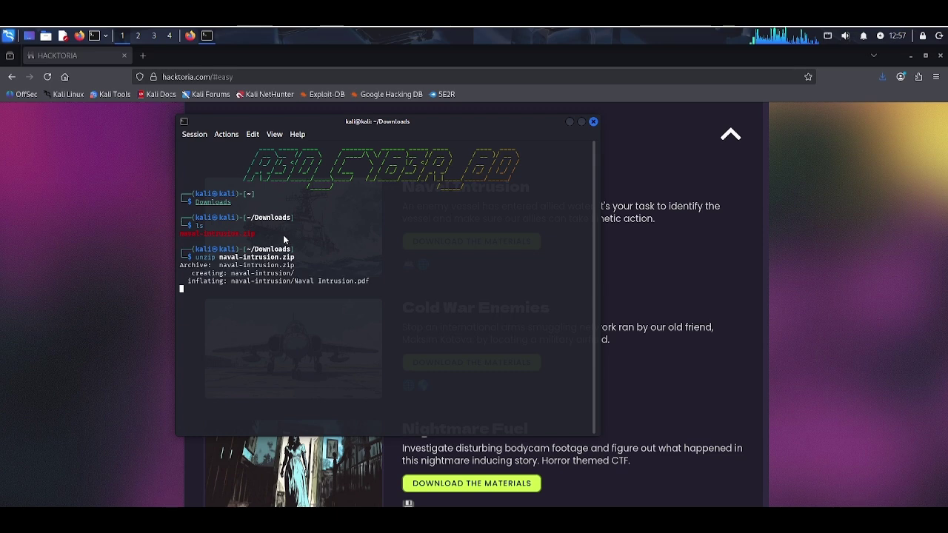
key("Return")
type("ls")
key("Return")
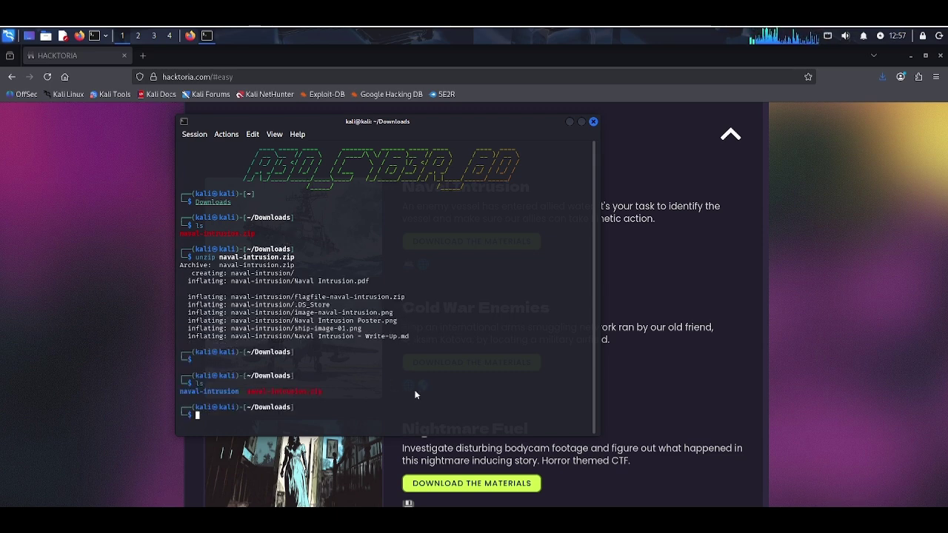
Step: Change into the extracted naval-intrusion folder using the copied folder name
double_click(208, 390)
right_click(207, 391)
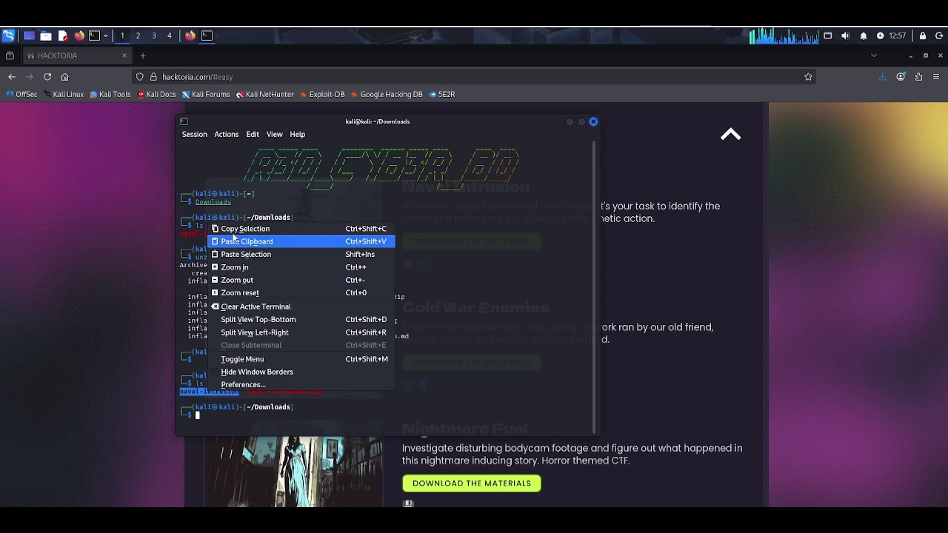
left_click(231, 231)
type("cd")
key("ctrl+shift+v")
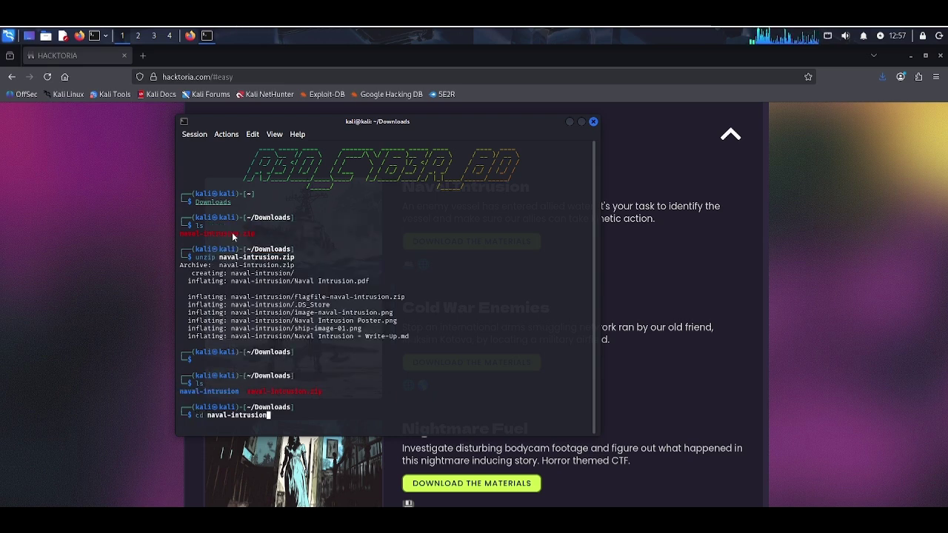
key("Return")
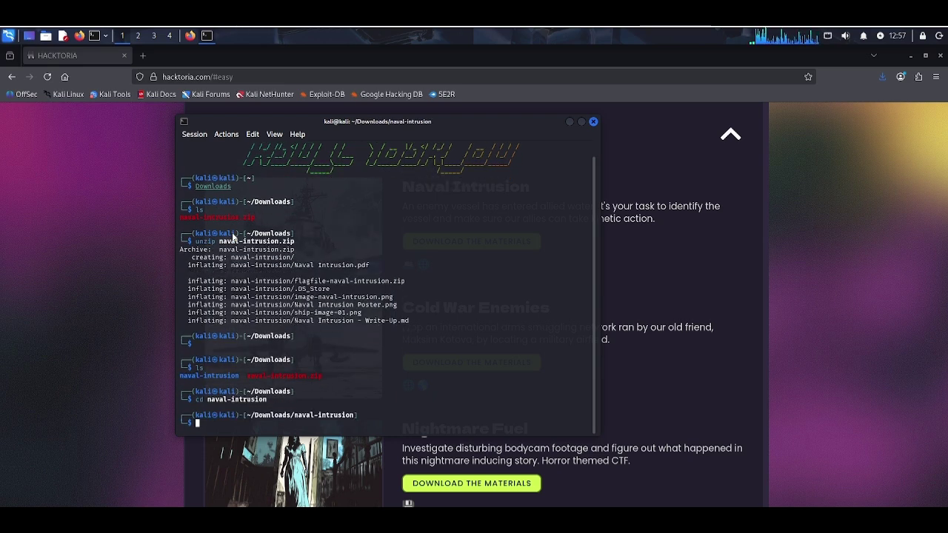
Step: List the extracted challenge files in the naval-intrusion folder
type("ls")
key("Return")
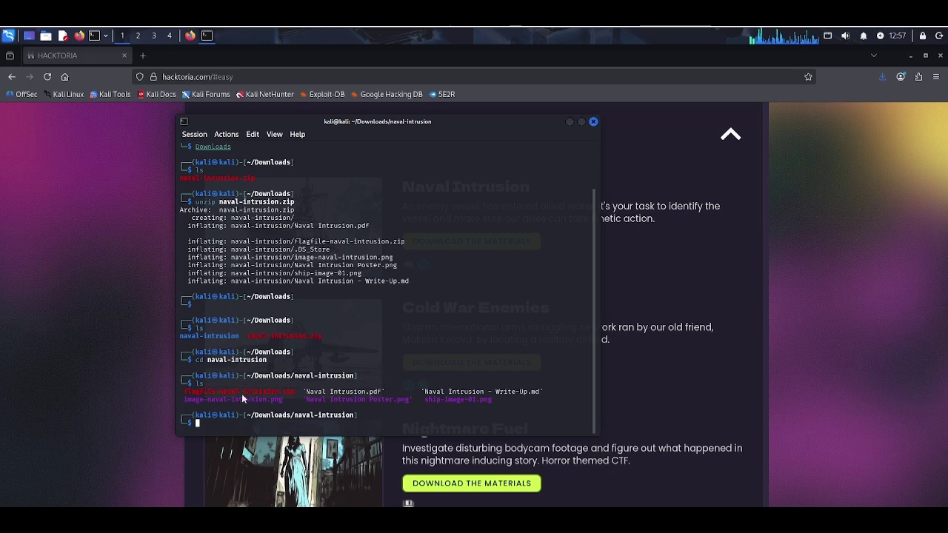
double_click(224, 391)
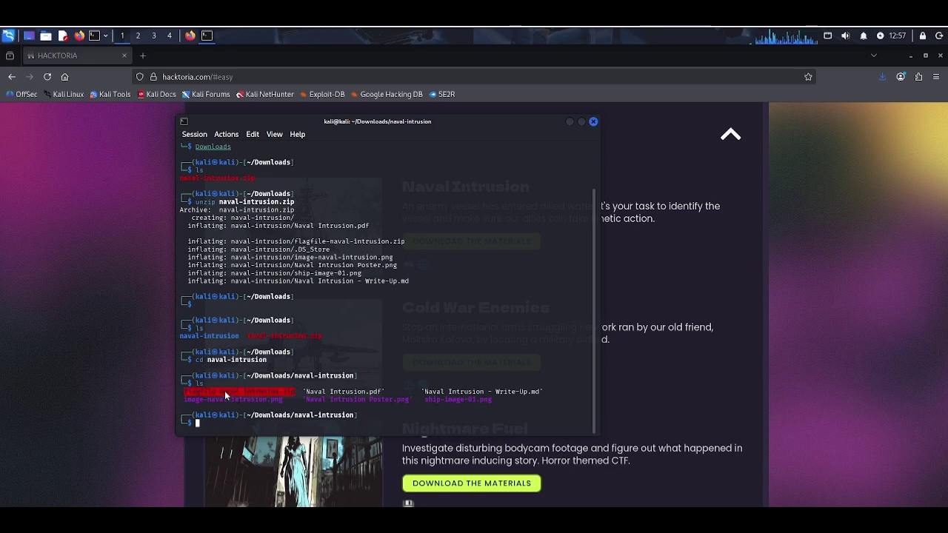
left_click(301, 390)
Step: Run open 'Naval Intrusion.pdf' using the copied file name
left_click_drag(300, 389, 392, 392)
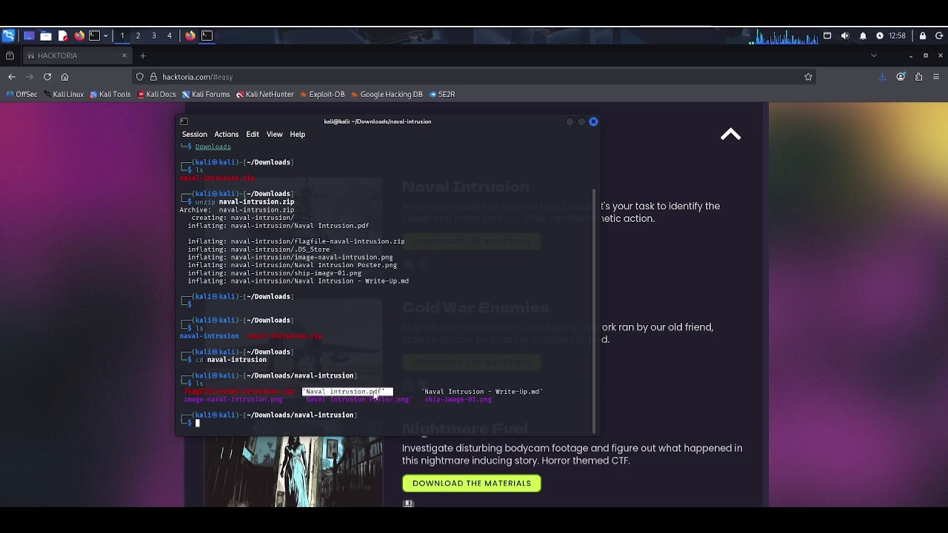
right_click(363, 394)
left_click(393, 230)
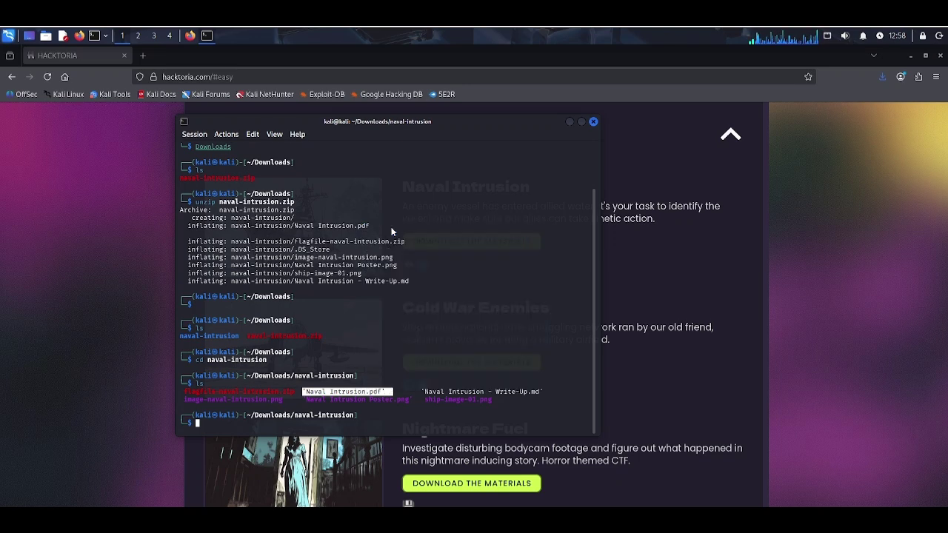
type("open")
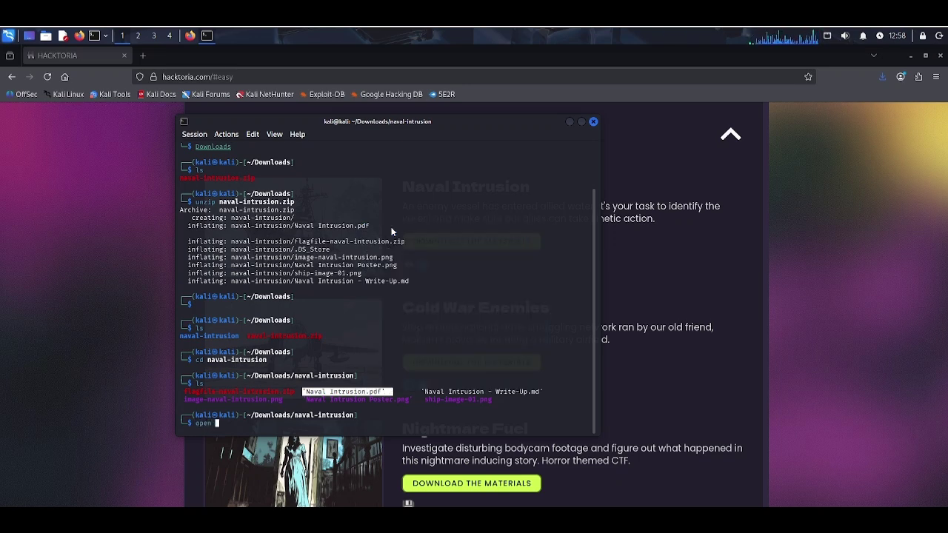
key("ctrl+shift+v")
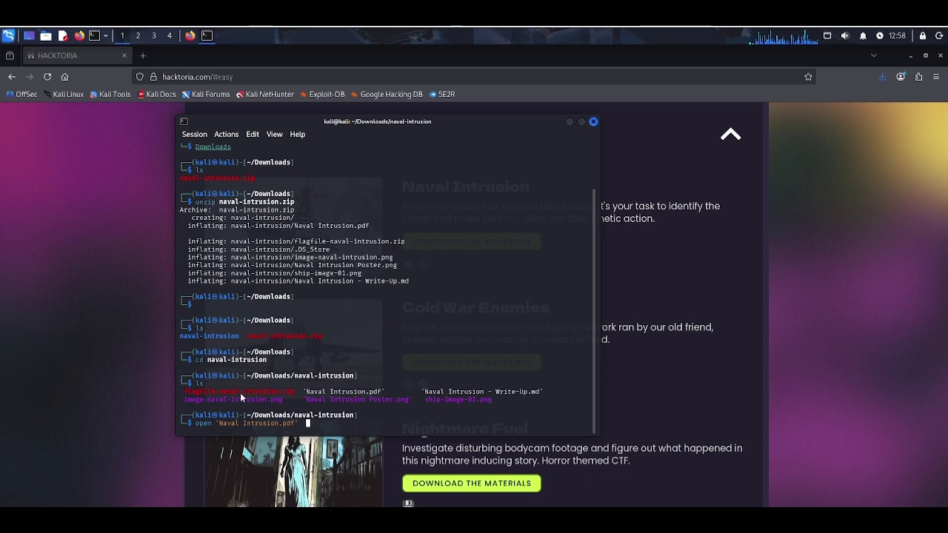
key("BackSpace")
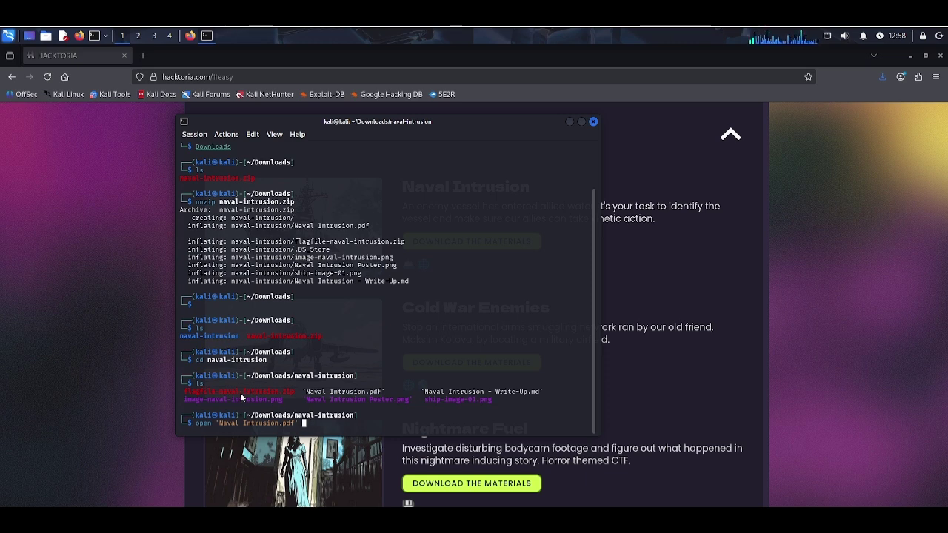
key("Return")
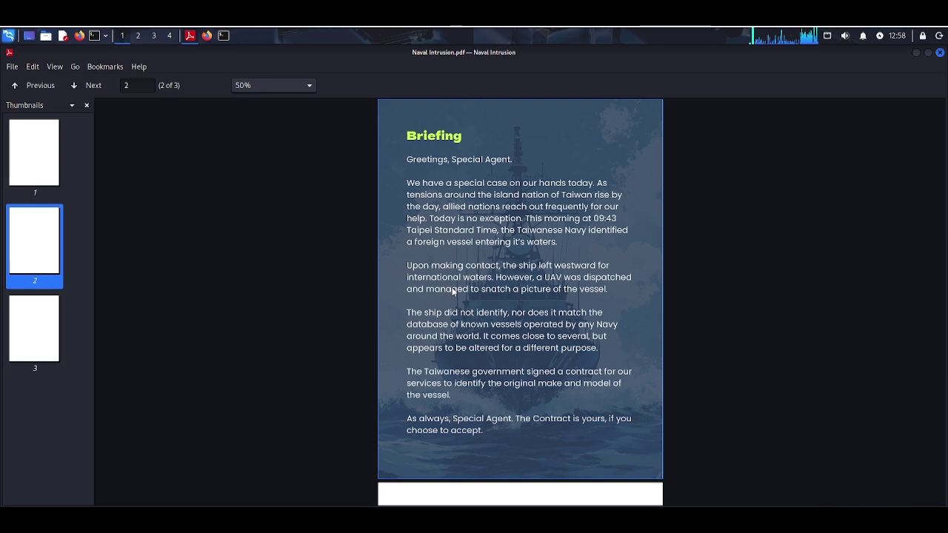
Step: Read the Naval Intrusion briefing through to page 3 of 3 and maximize the viewer
scroll(452, 291, "up", 5)
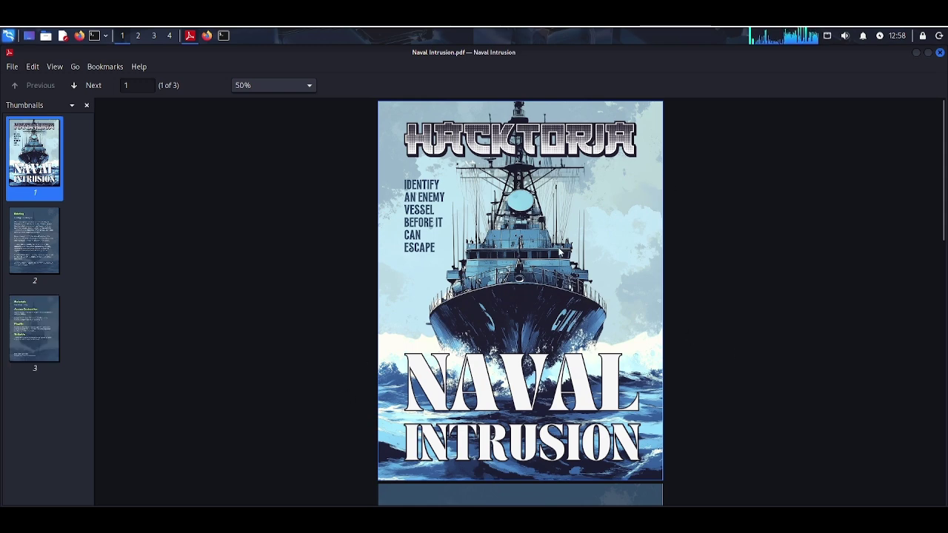
scroll(558, 251, "down", 5)
scroll(558, 251, "down", 3)
scroll(559, 251, "up", 3)
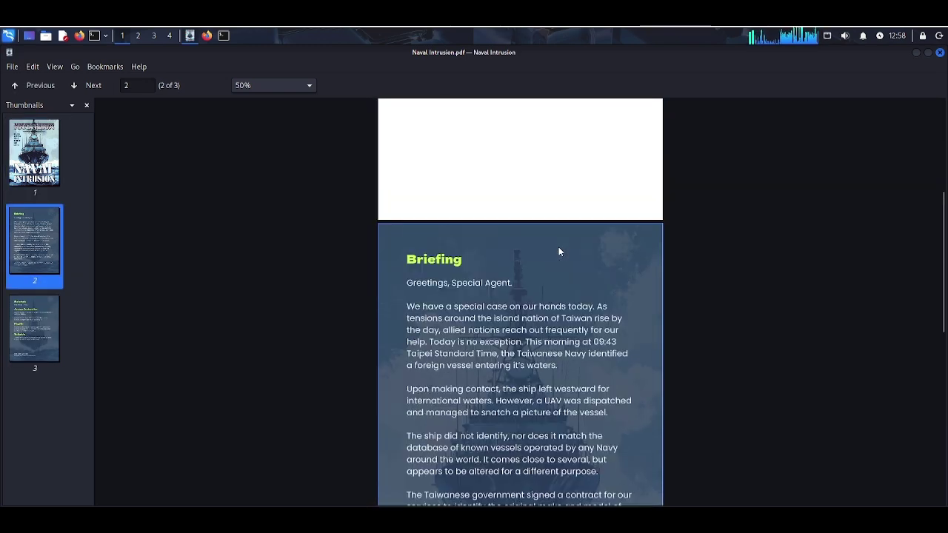
scroll(530, 318, "down", 2)
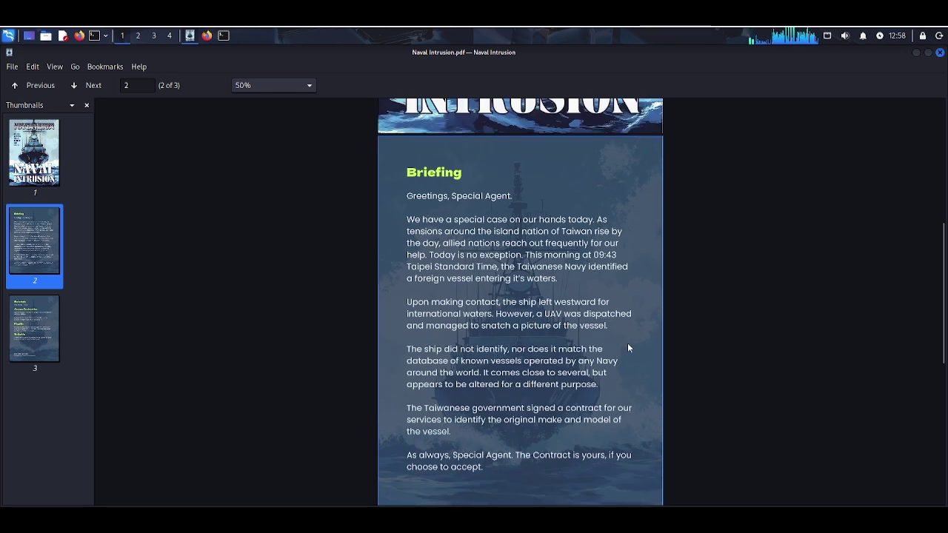
scroll(628, 347, "down", 1)
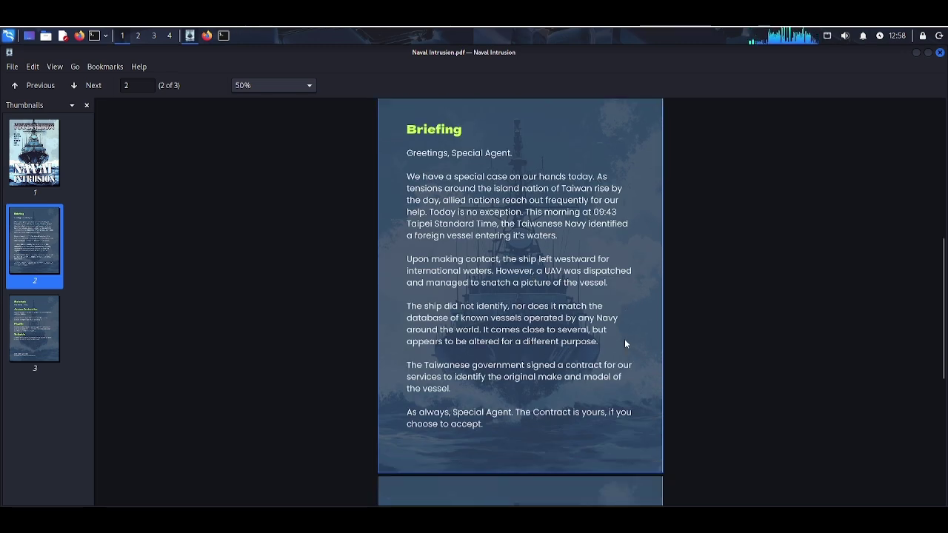
scroll(564, 384, "down", 5)
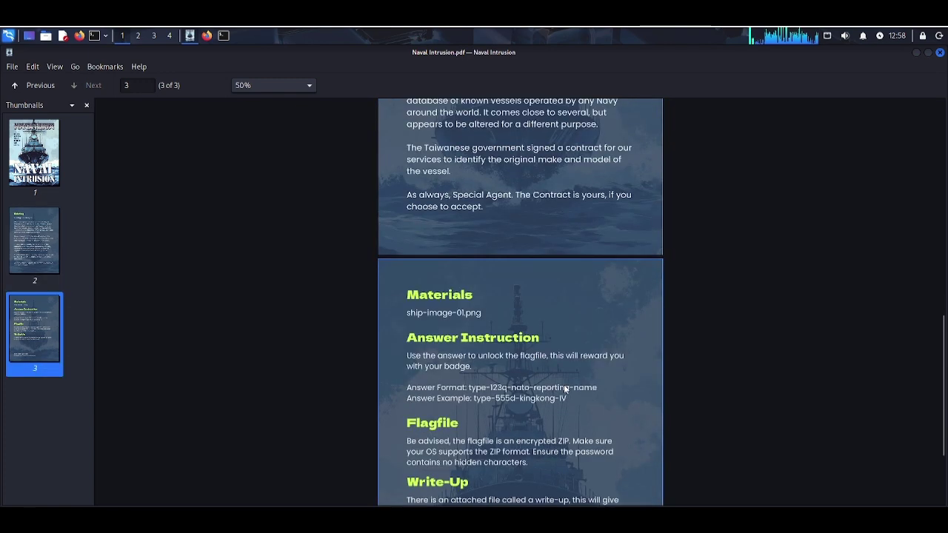
scroll(565, 389, "down", 1)
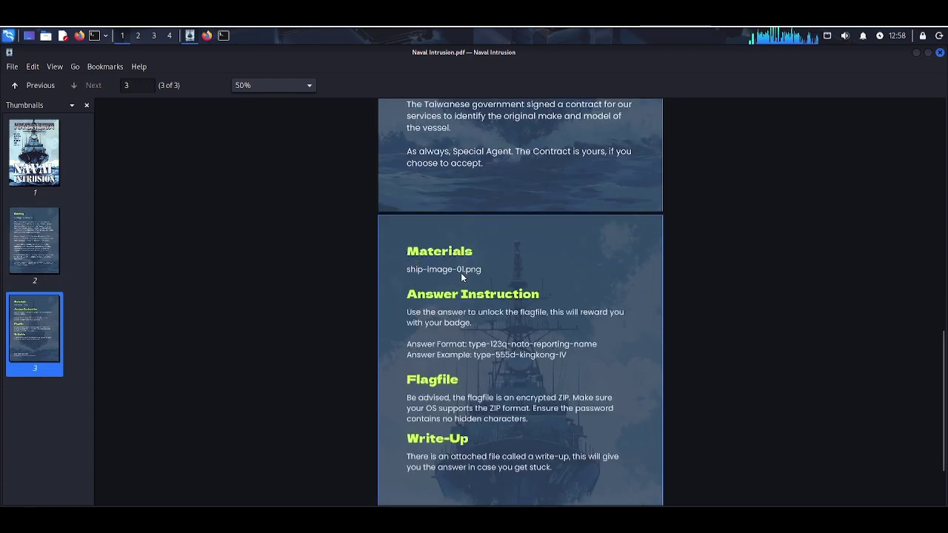
left_click(926, 54)
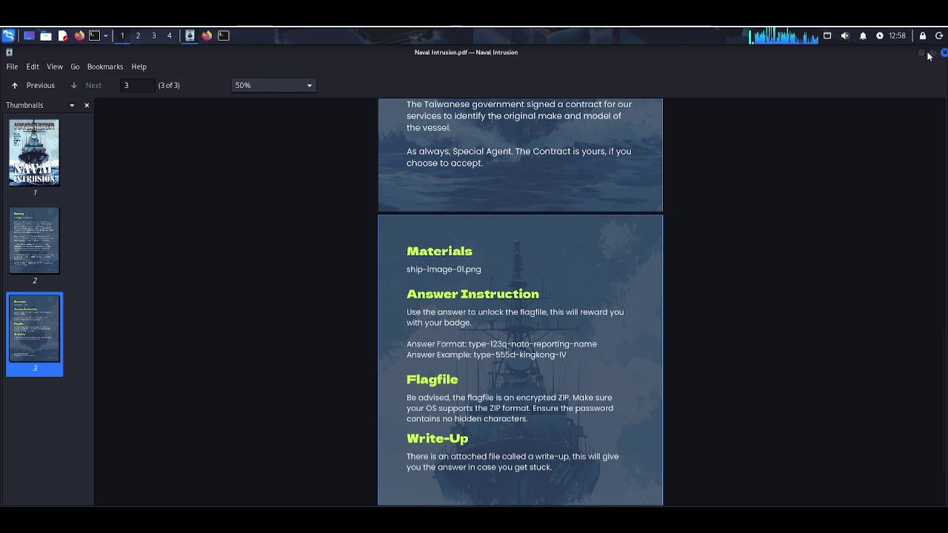
Step: Run open ship-image-01.png in the terminal to view the grey warship photo
left_click(224, 36)
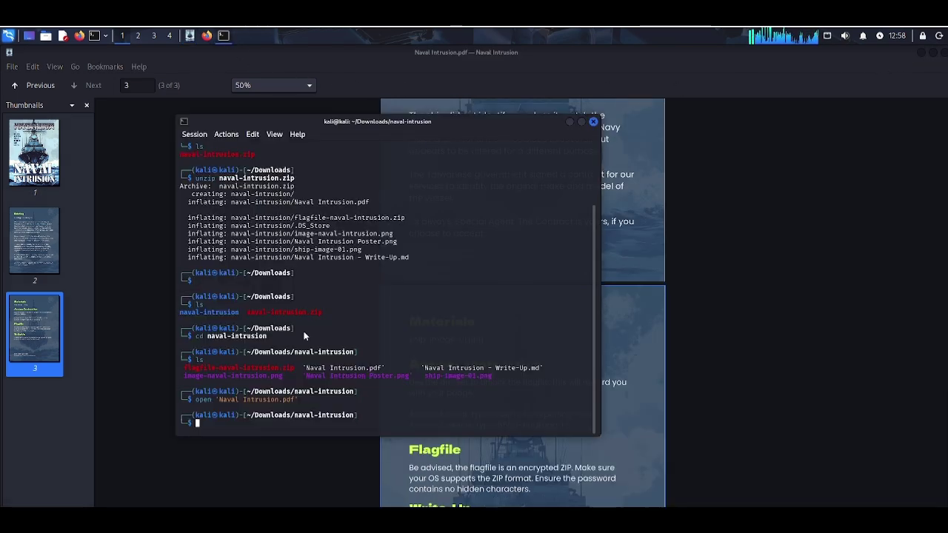
triple_click(450, 376)
left_click(450, 374)
double_click(443, 376)
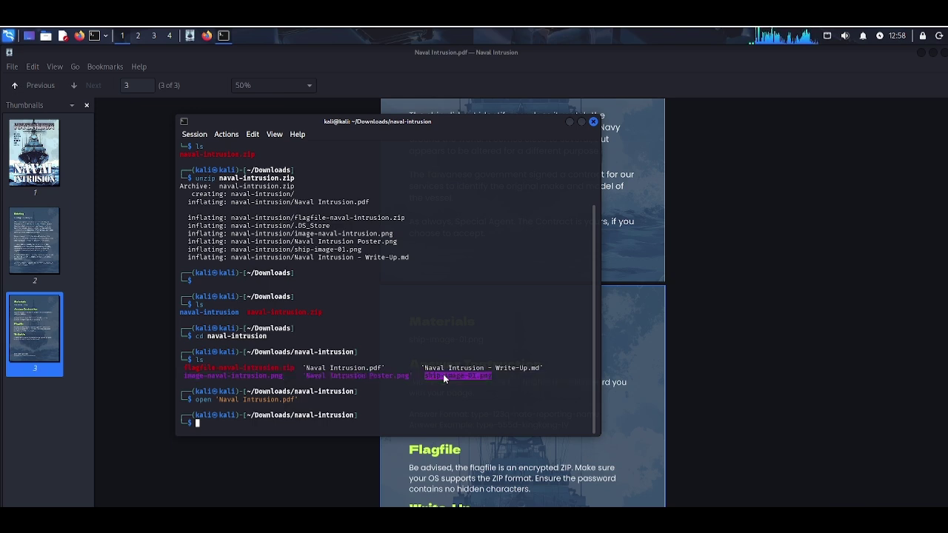
left_click(784, 336)
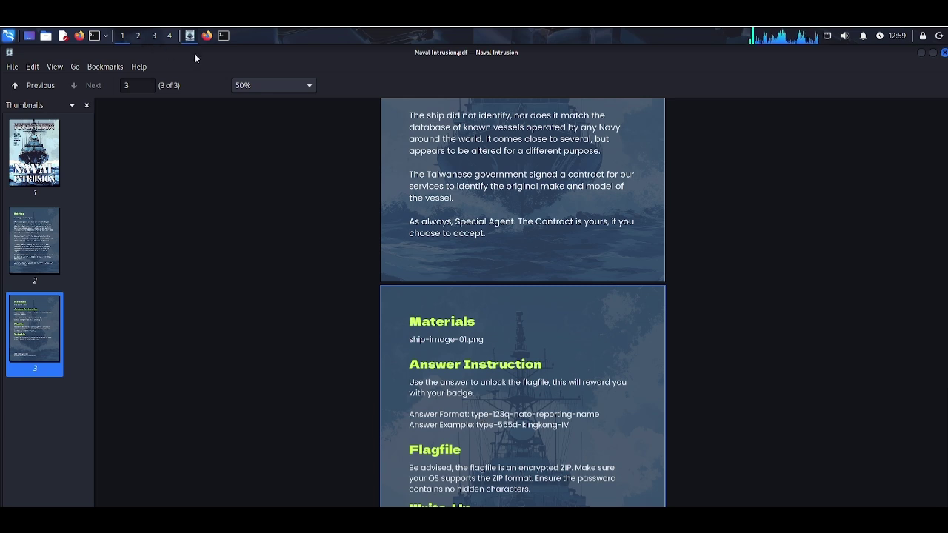
left_click(223, 35)
right_click(456, 376)
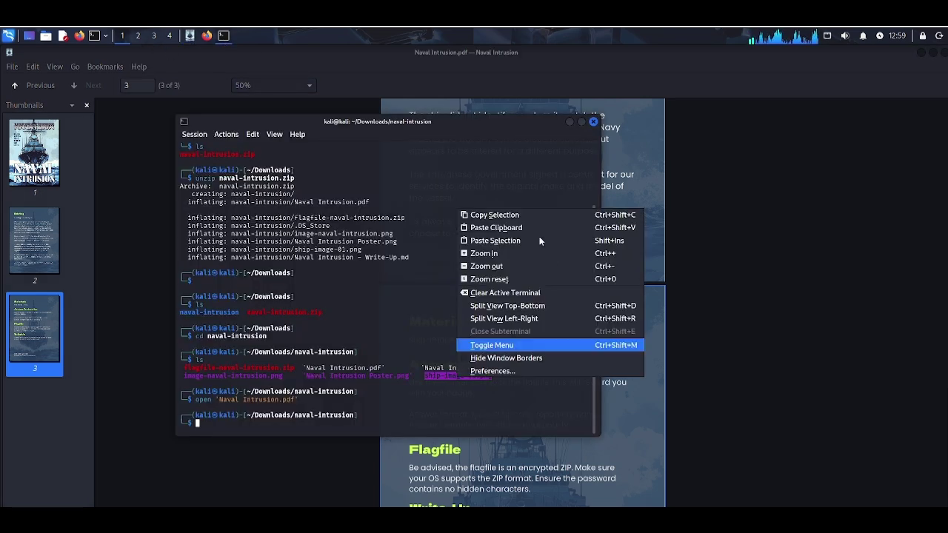
left_click(502, 216)
type("open")
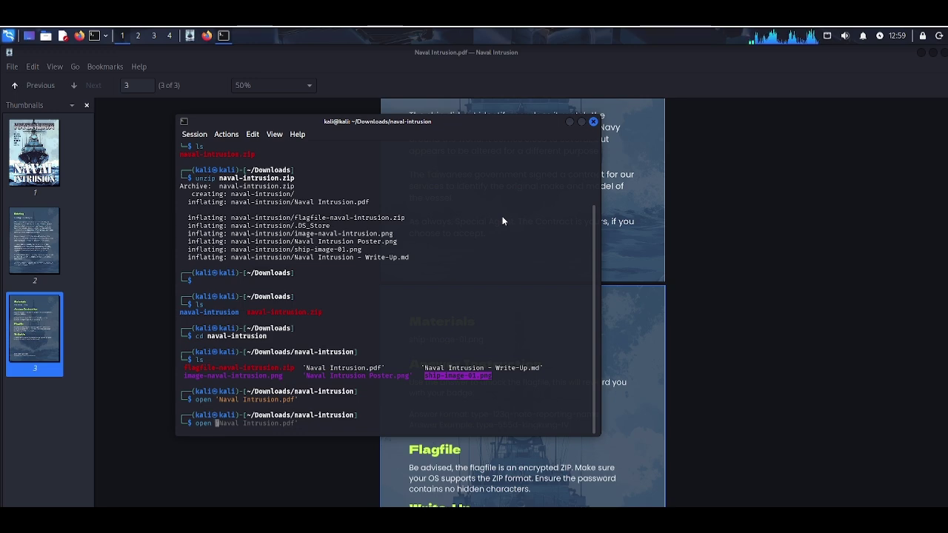
type("ship-image-01.png")
key("Return")
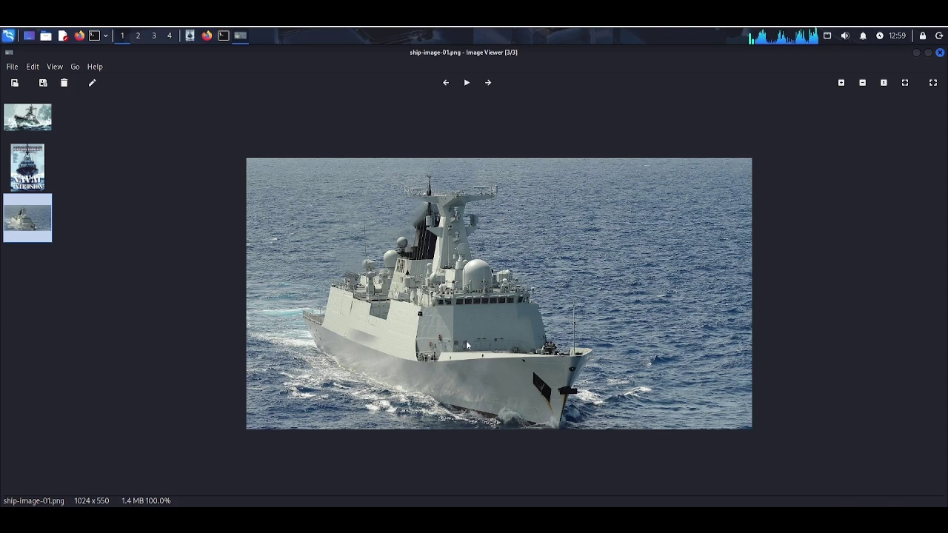
Step: Close the ship image, reselect ship-image-01.png in the terminal, and return to Firefox's Hacktoria page
left_click(939, 55)
left_click(770, 376)
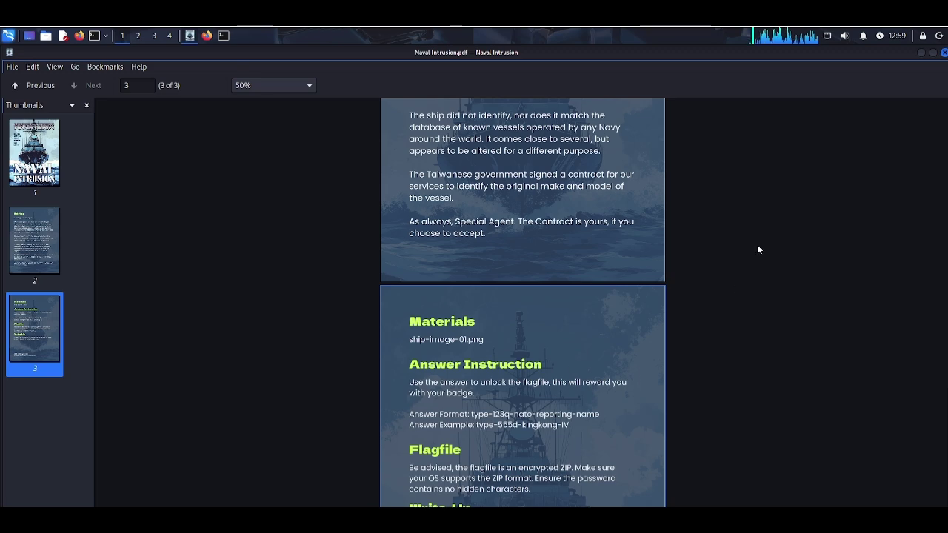
left_click(222, 35)
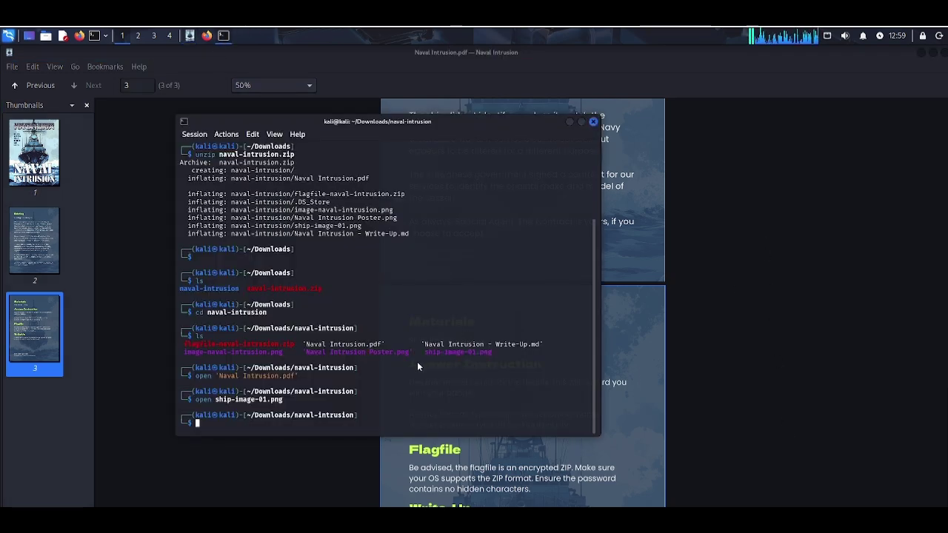
double_click(470, 351)
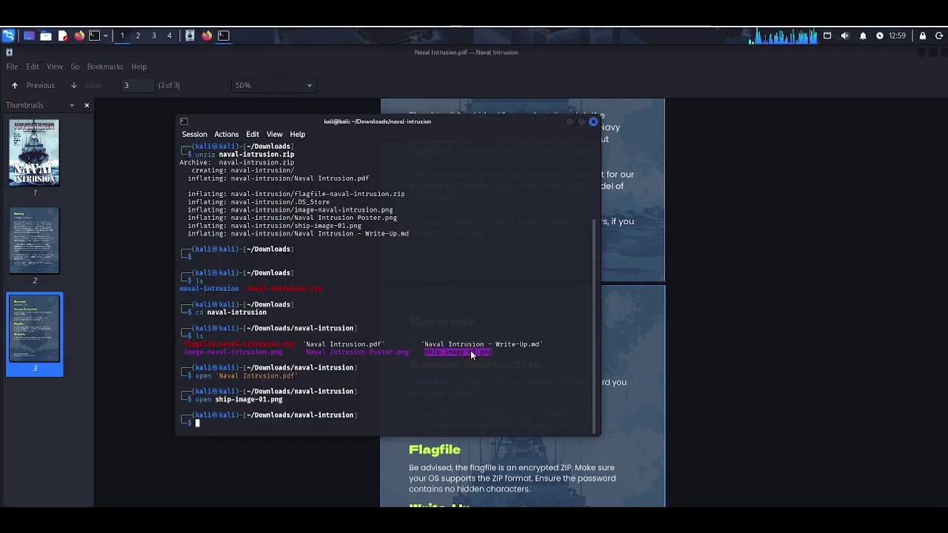
left_click(207, 34)
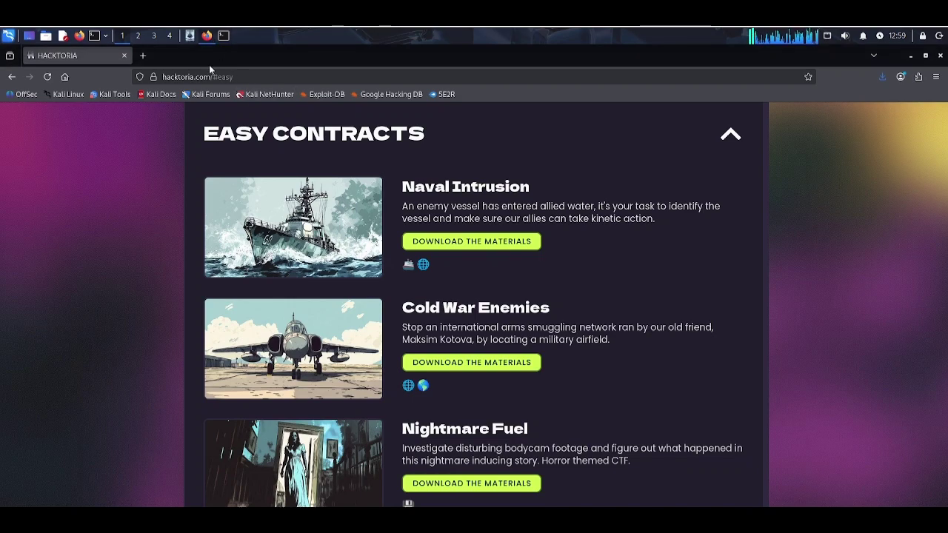
Step: In a new tab, search 'google image search' and open the Google Images result
left_click(142, 56)
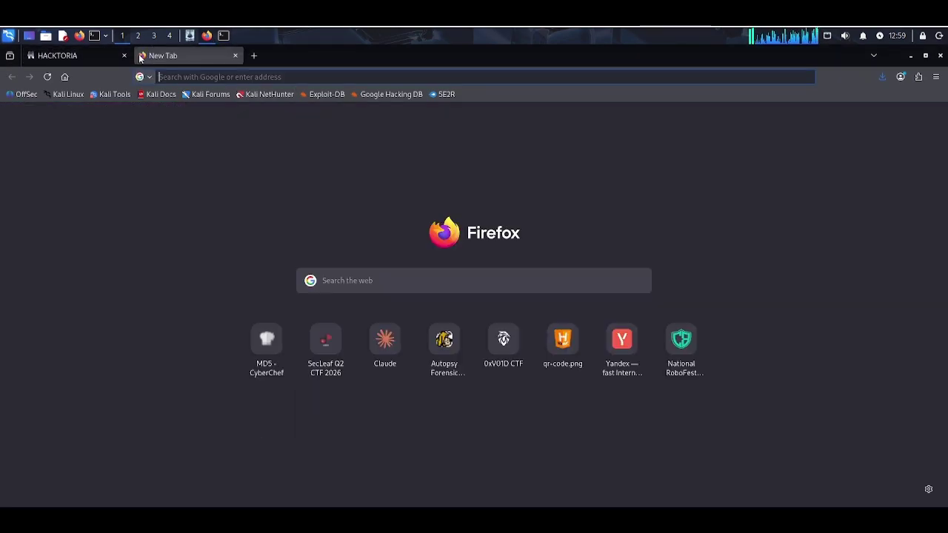
type("yandex")
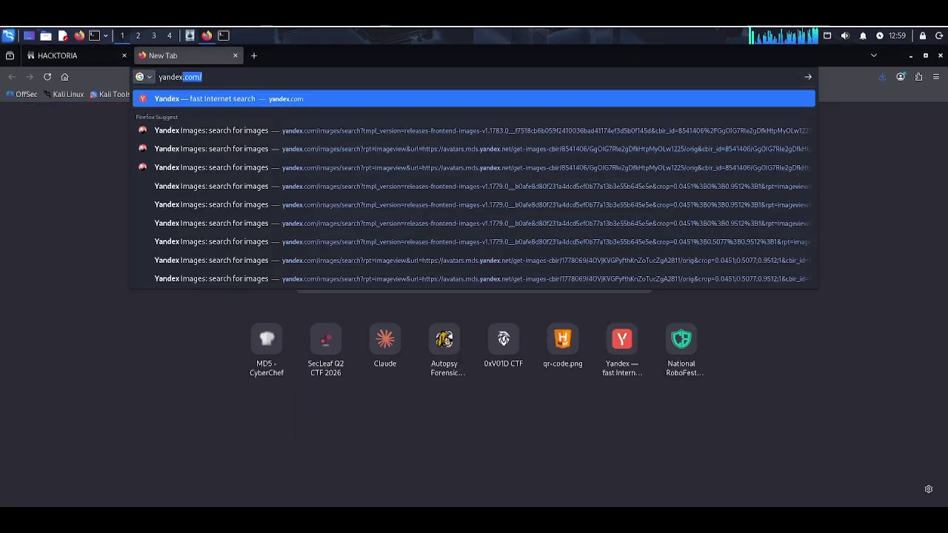
key("BackSpace")
key("BackSpace")
key("BackSpace")
key("BackSpace")
key("BackSpace")
key("BackSpace")
key("BackSpace")
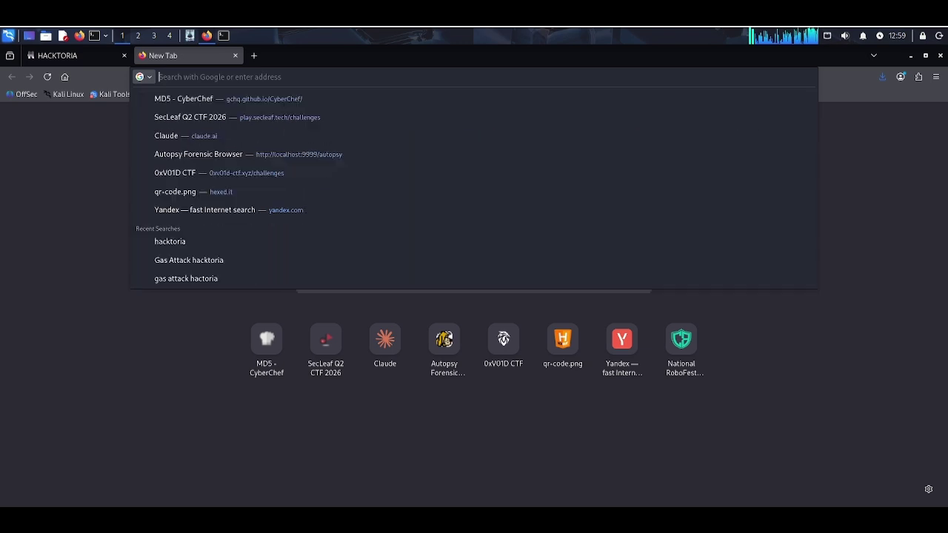
type("google ")
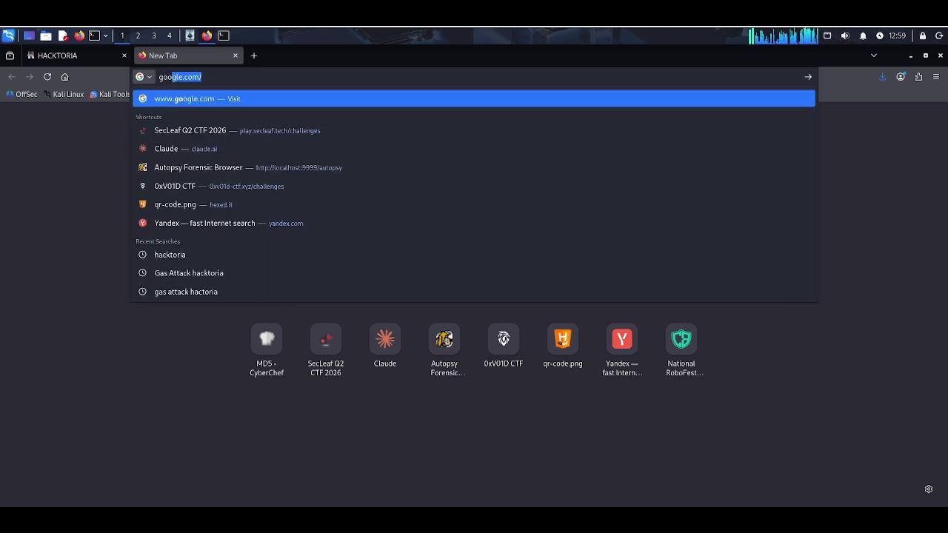
type("iamgaew")
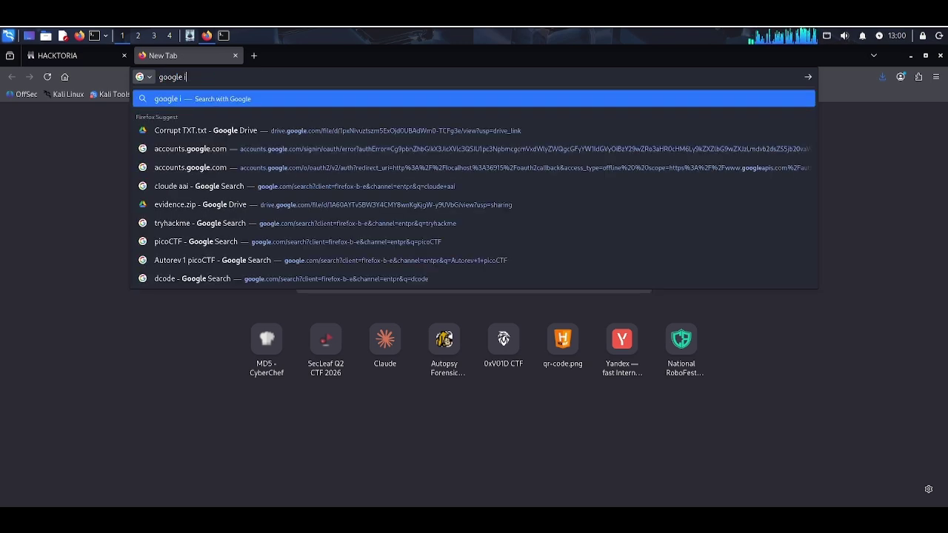
key("BackSpace")
key("BackSpace")
key("BackSpace")
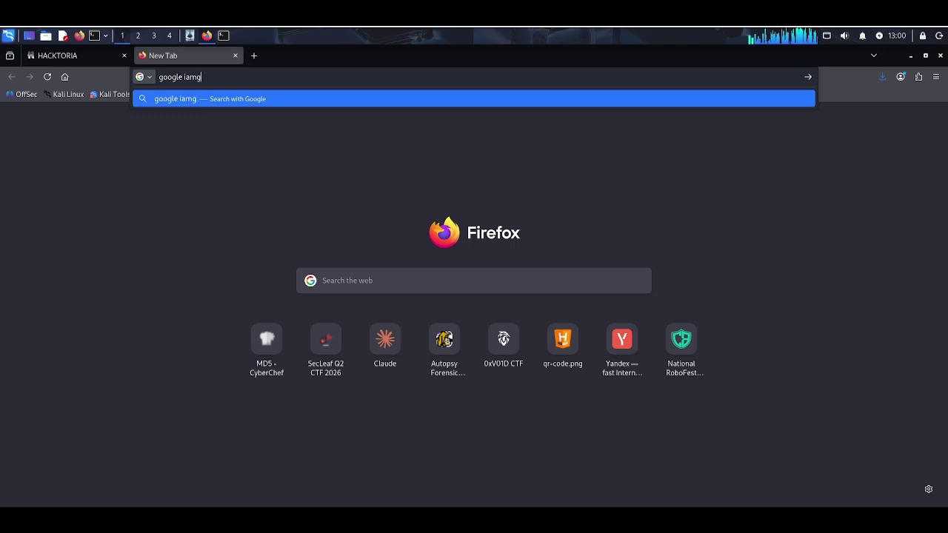
type("e sea")
type("rch")
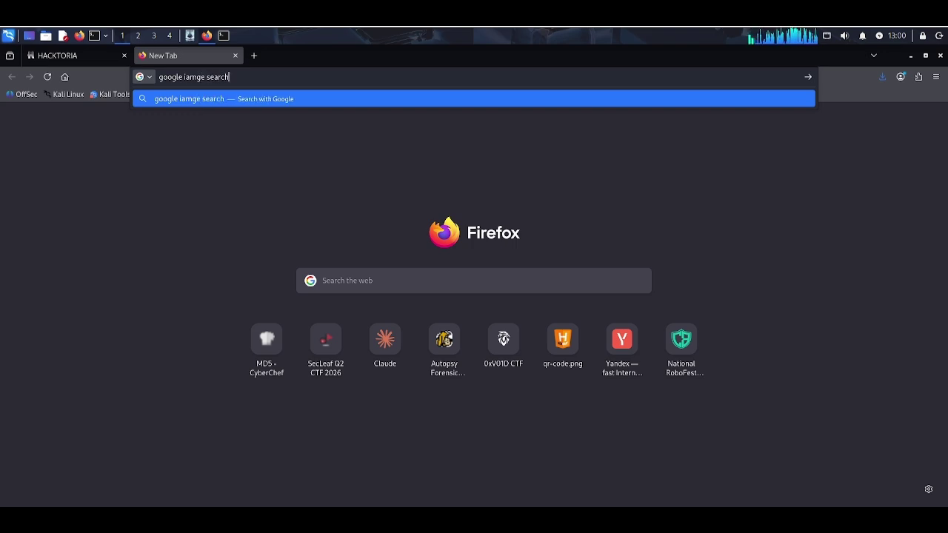
key("Return")
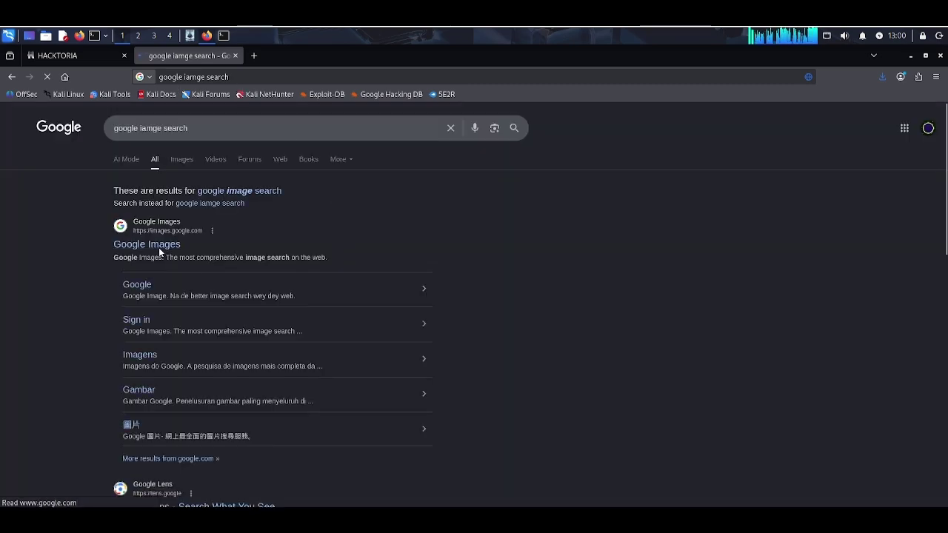
left_click(160, 251)
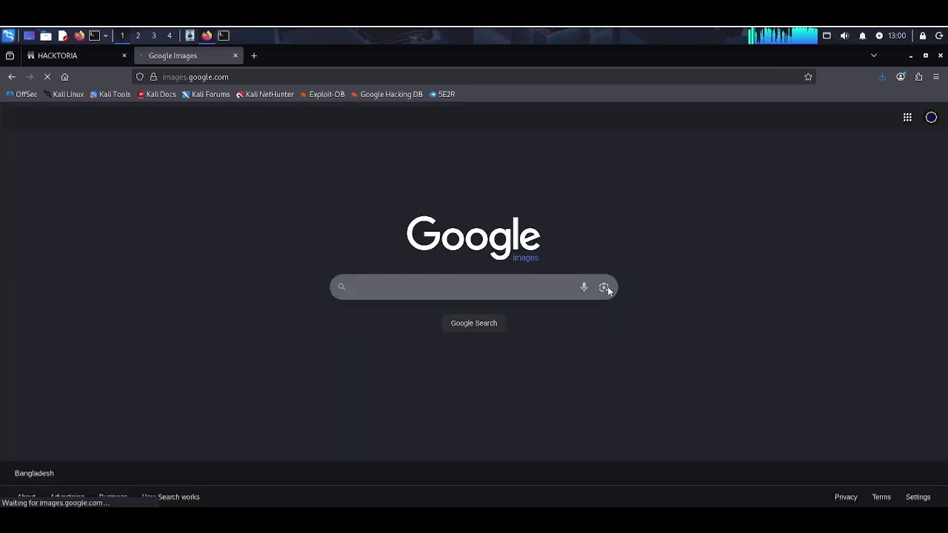
Step: Upload ship-image-01.png from Downloads/naval-intrusion to Google Lens for a visual search
left_click(605, 289)
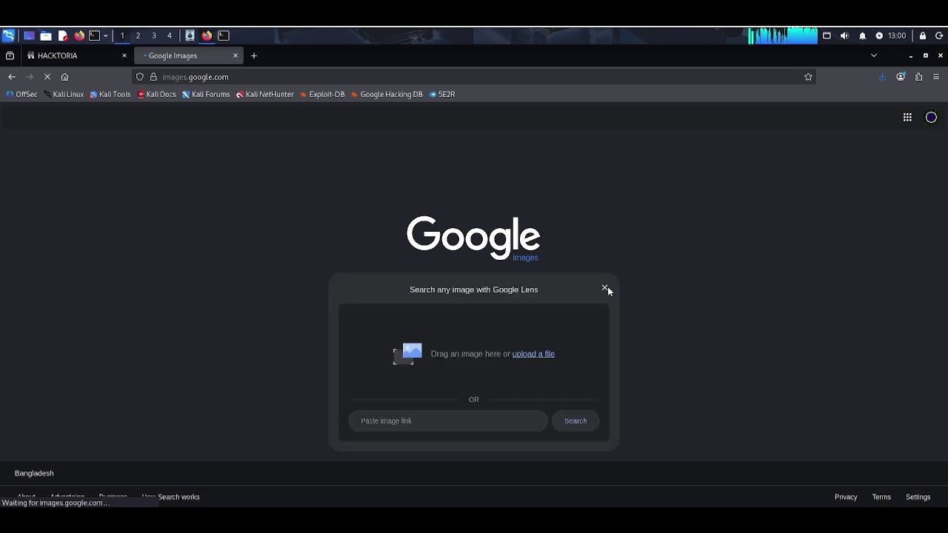
left_click(524, 354)
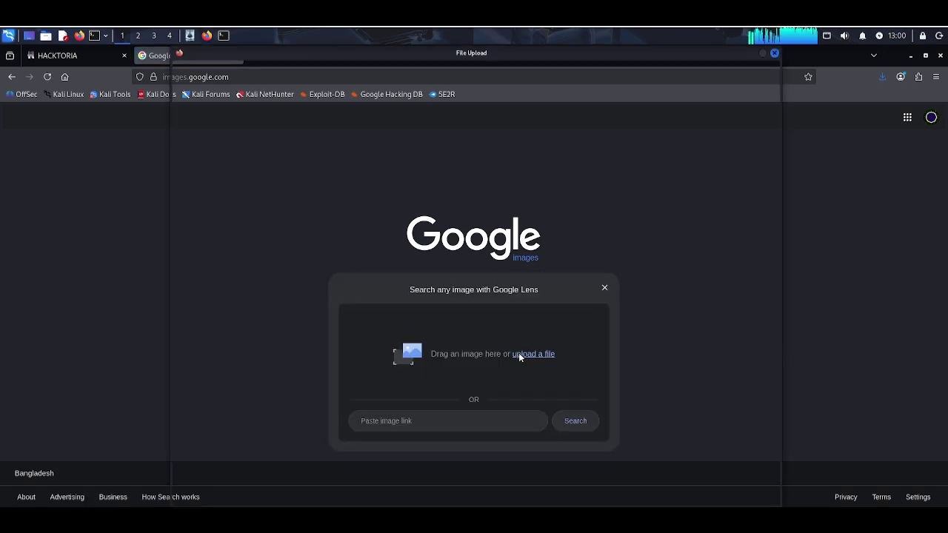
left_click(347, 127)
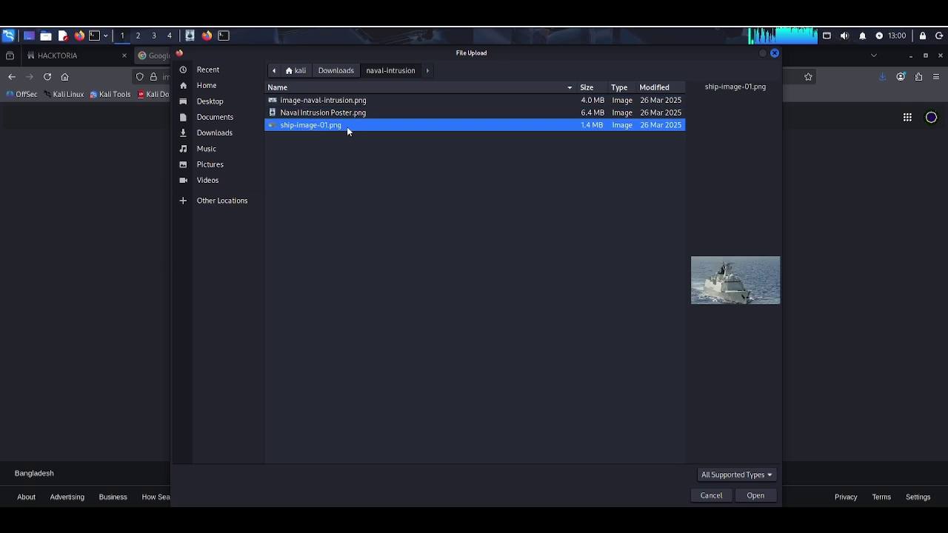
left_click(758, 497)
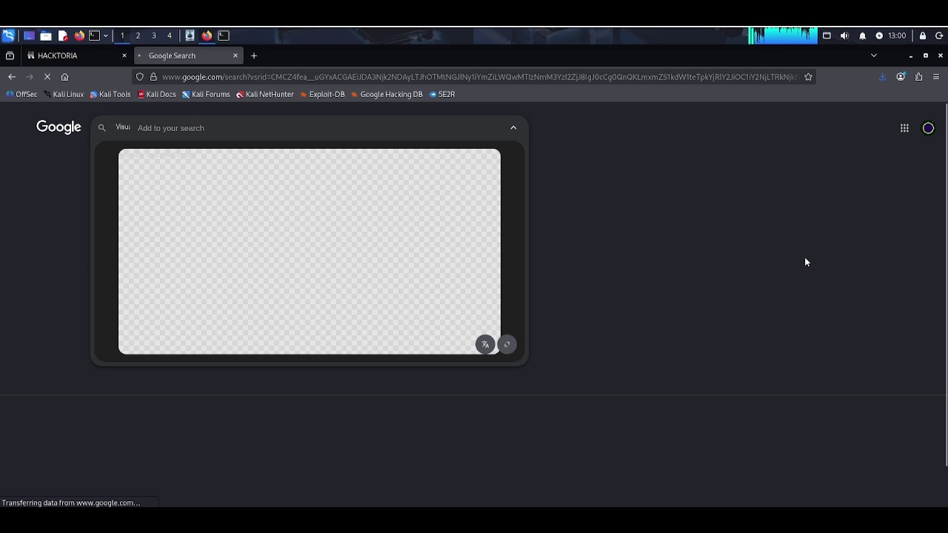
Step: Scroll the Lens results to read the AI Overview naming the Type 054A Jiangkai II frigate
scroll(312, 339, "down", 3)
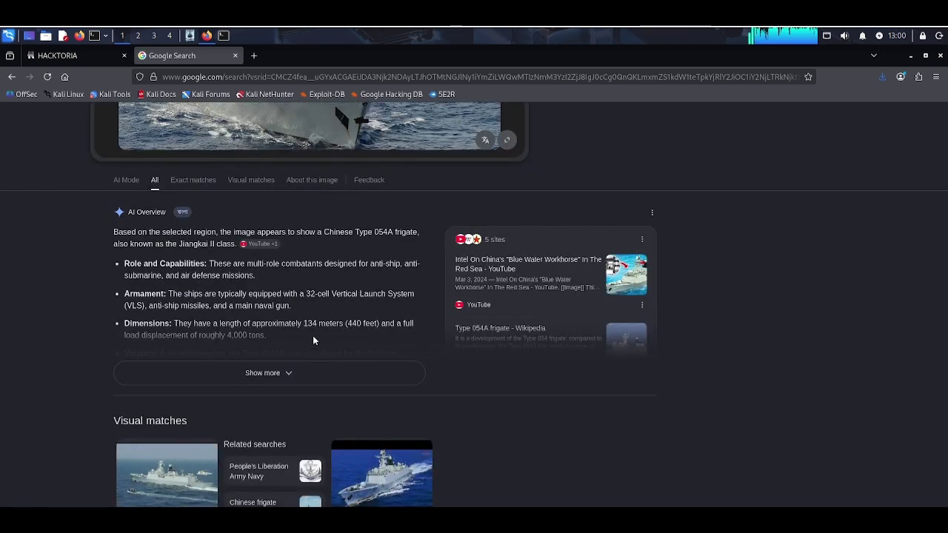
scroll(336, 341, "down", 3)
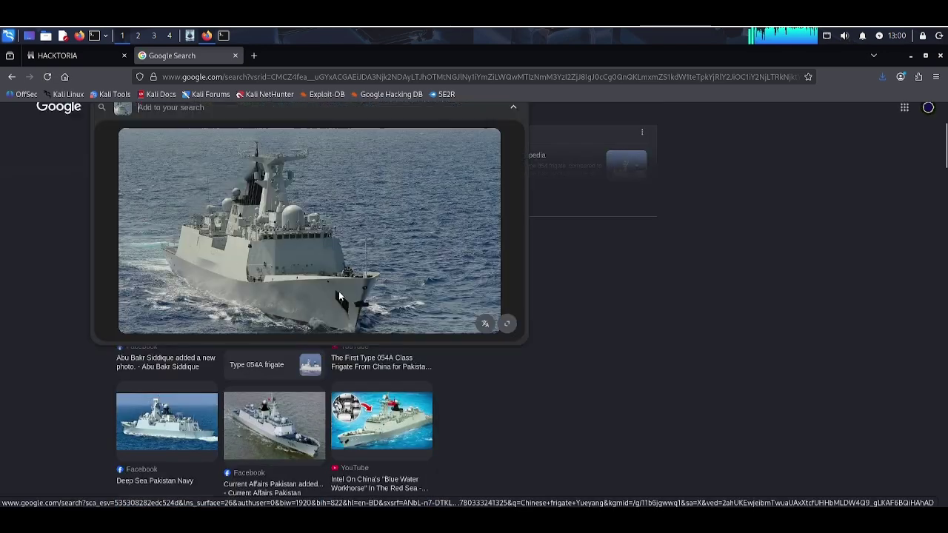
scroll(480, 296, "up", 2)
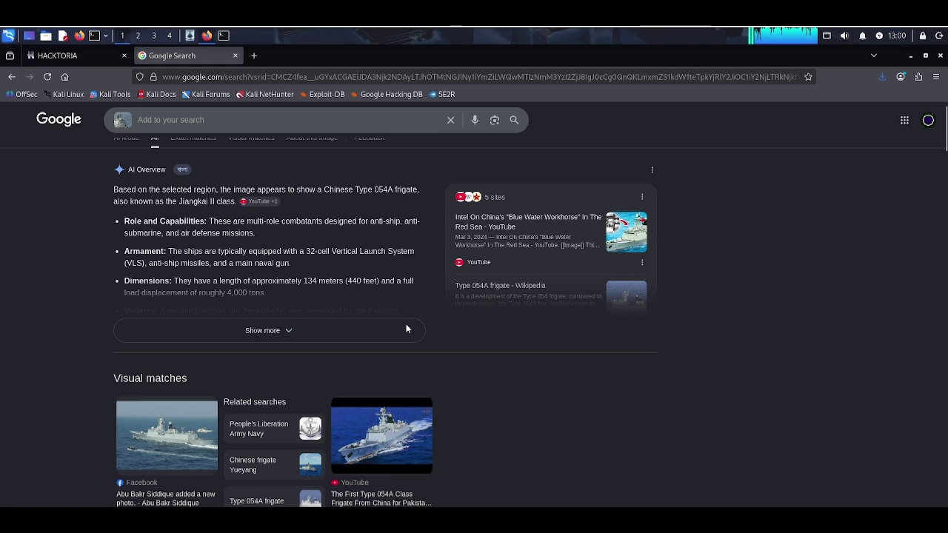
scroll(434, 300, "up", 1)
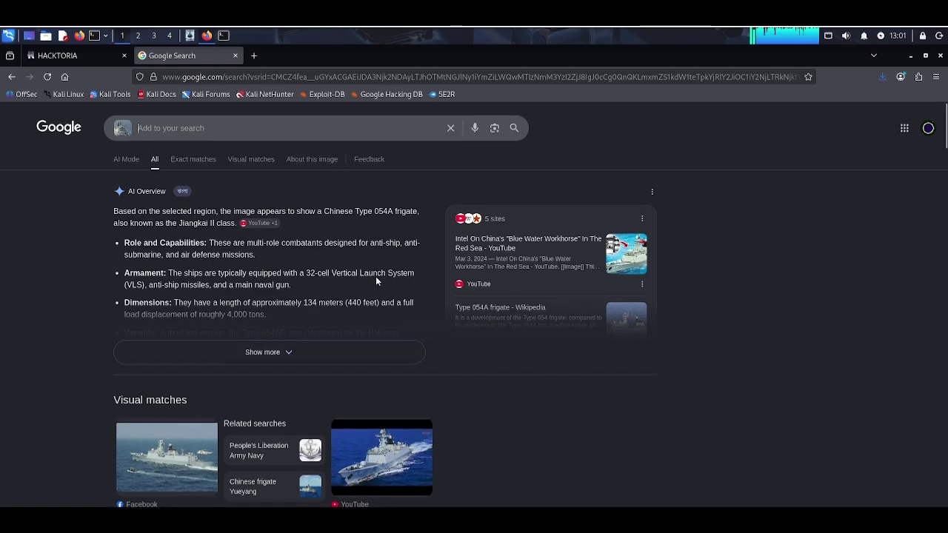
scroll(447, 405, "down", 3)
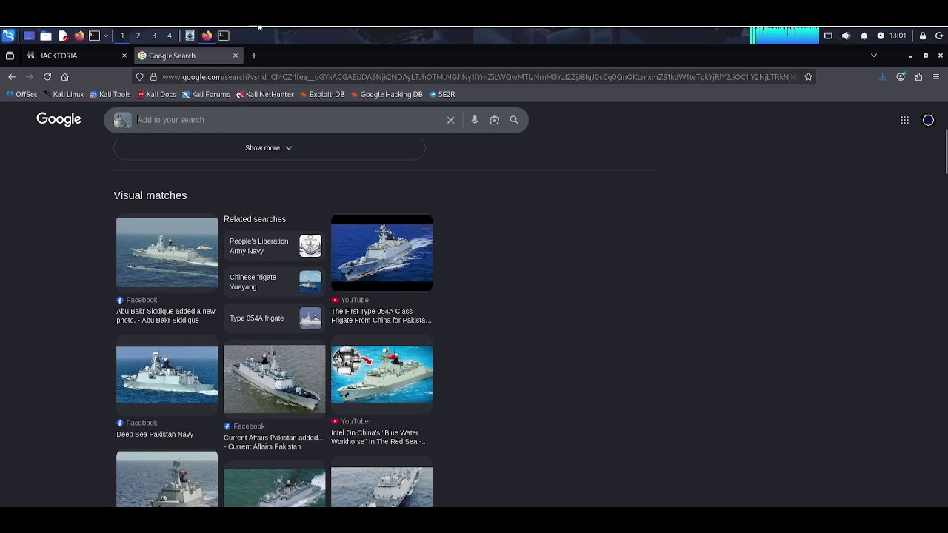
Step: Rerun open ship-image-01.png from the terminal and move the terminal window to the right
left_click(223, 42)
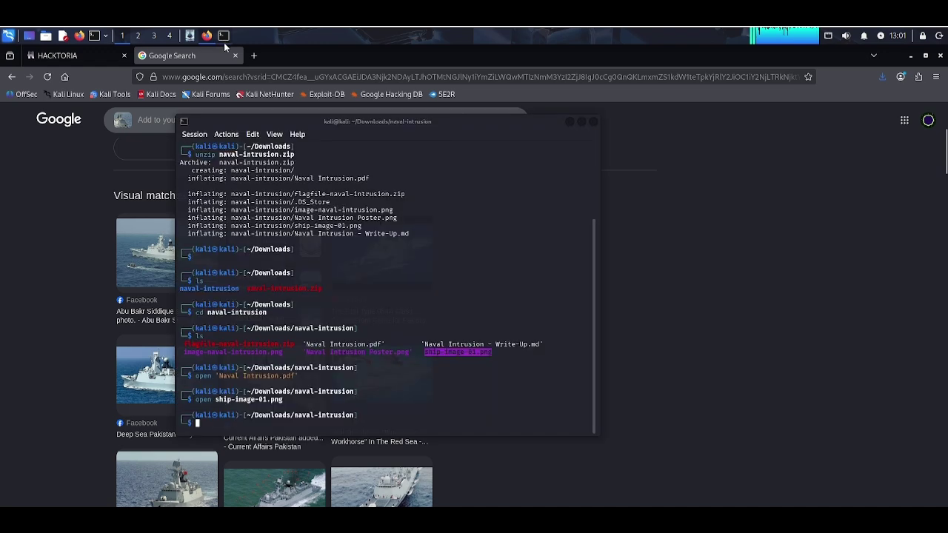
right_click(447, 349)
left_click(447, 349)
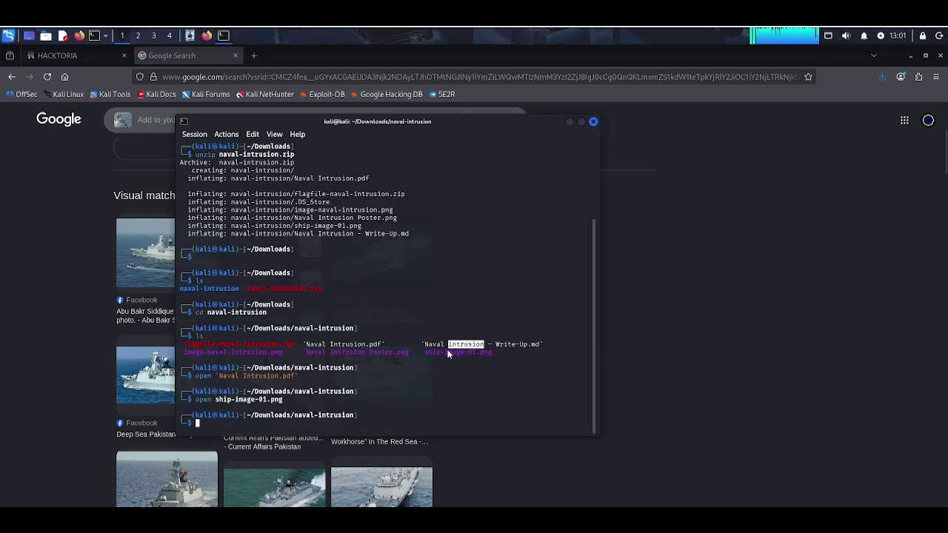
right_click(512, 347)
left_click(480, 188)
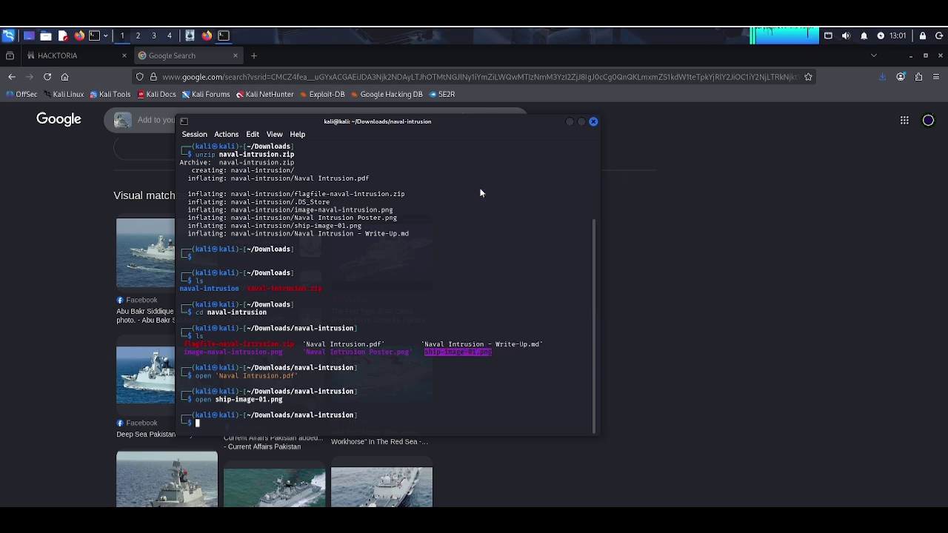
type("open")
key("ctrl+shift+v")
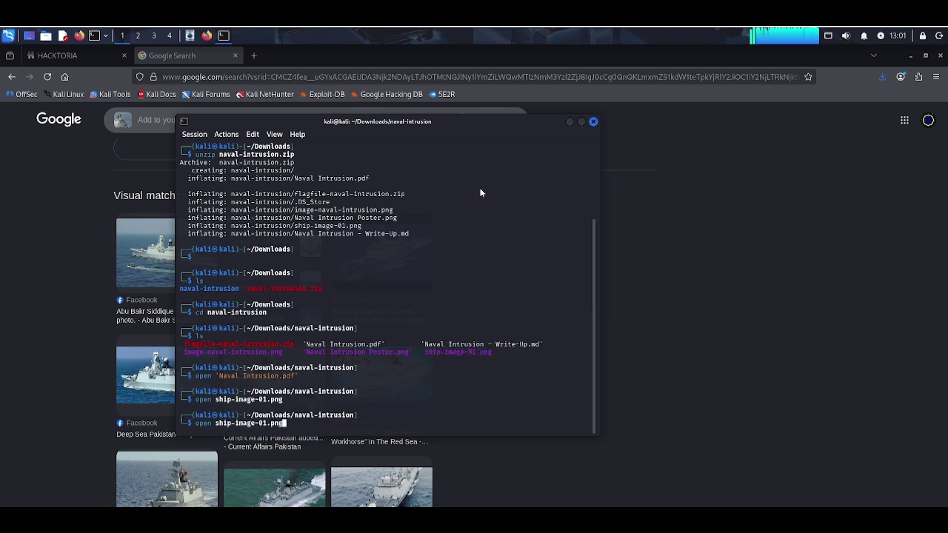
key("Return")
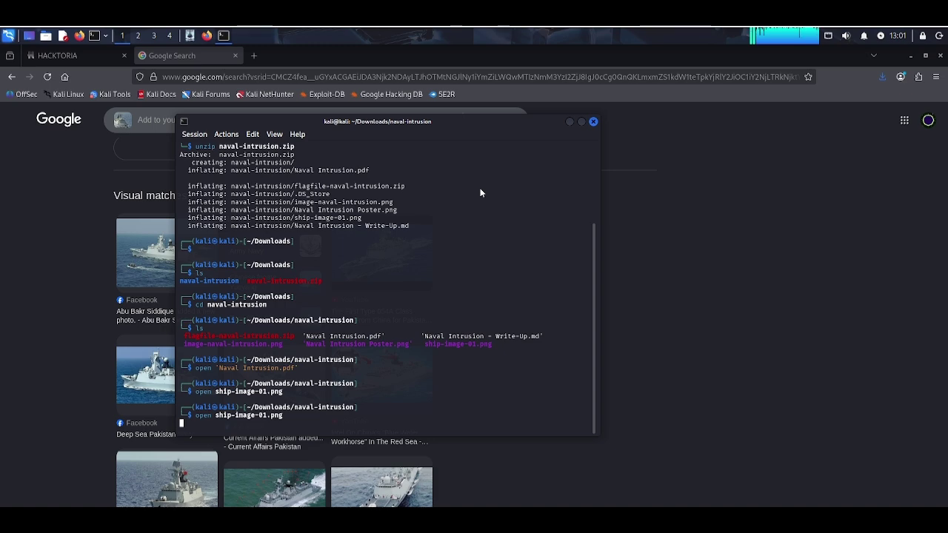
left_click_drag(367, 124, 638, 120)
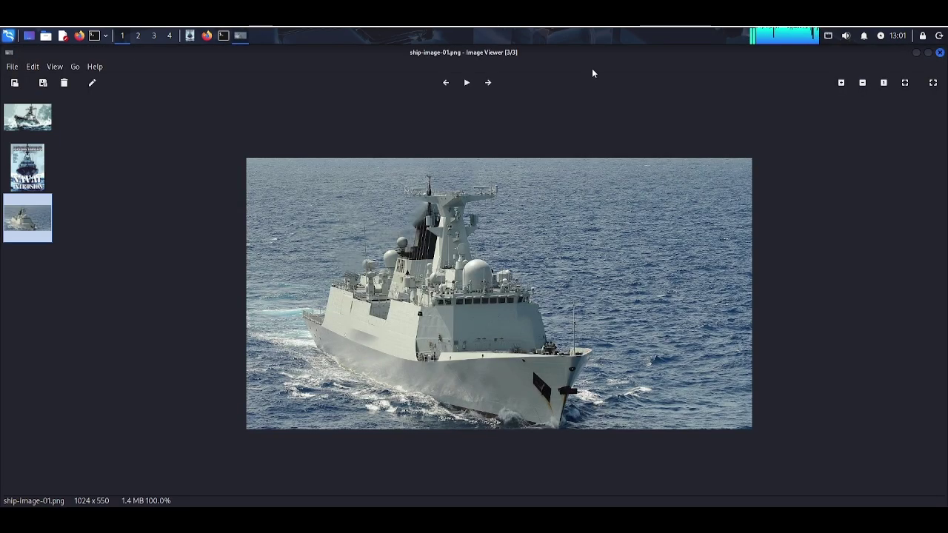
Step: Shrink the ship photo viewer, pan the image sideways, then return to the Google results
left_click_drag(591, 68, 662, 89)
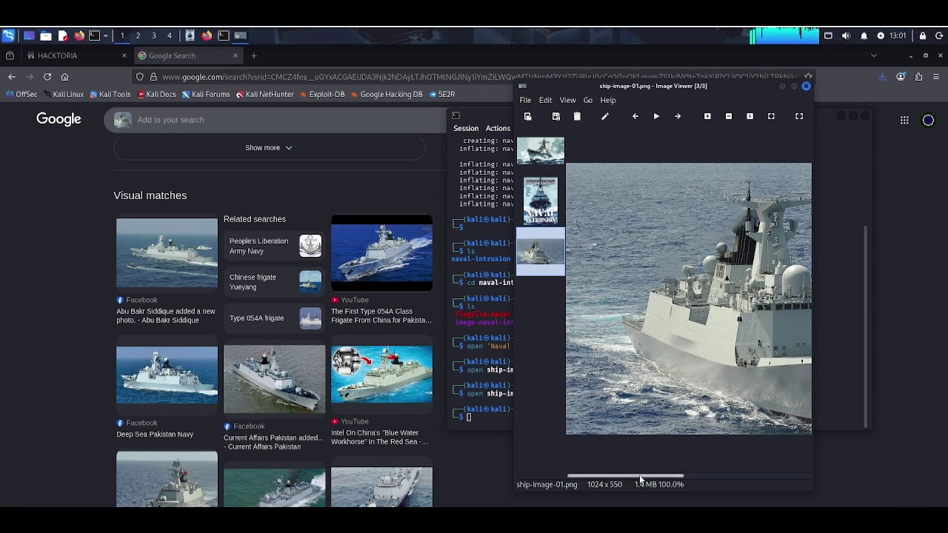
scroll(643, 476, "right", 3)
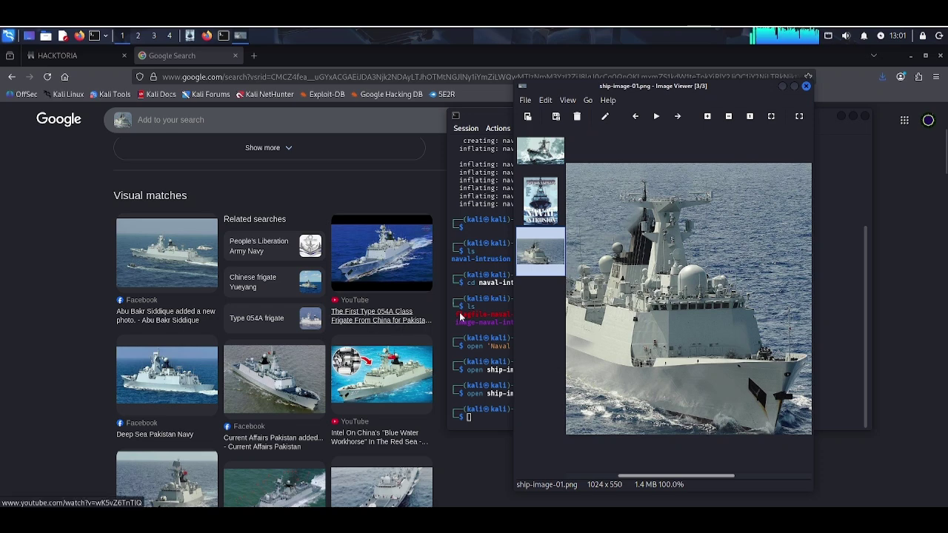
left_click(333, 337)
scroll(314, 254, "up", 2)
Step: Select 'Jiangkai II' in the AI Overview's frigate identification
scroll(314, 250, "up", 1)
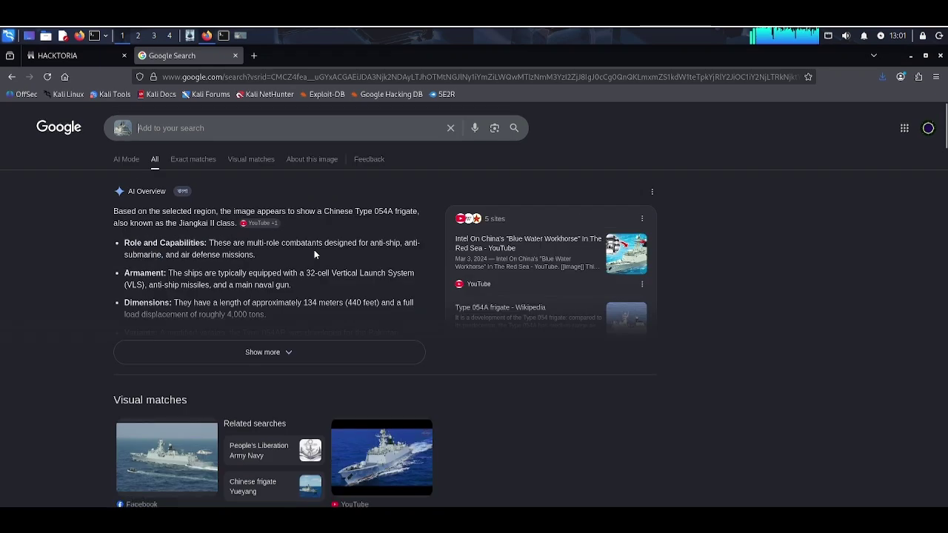
triple_click(383, 212)
left_click(383, 211)
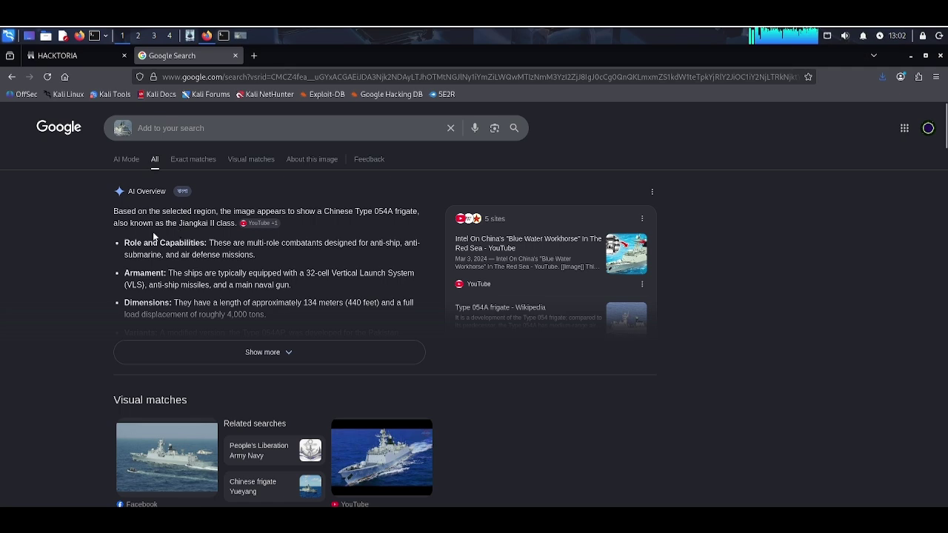
double_click(194, 225)
double_click(212, 224)
Step: Check the Naval Intrusion PDF's answer format and start a new Mousepad note with 'type-'
left_click(189, 37)
left_click(446, 280)
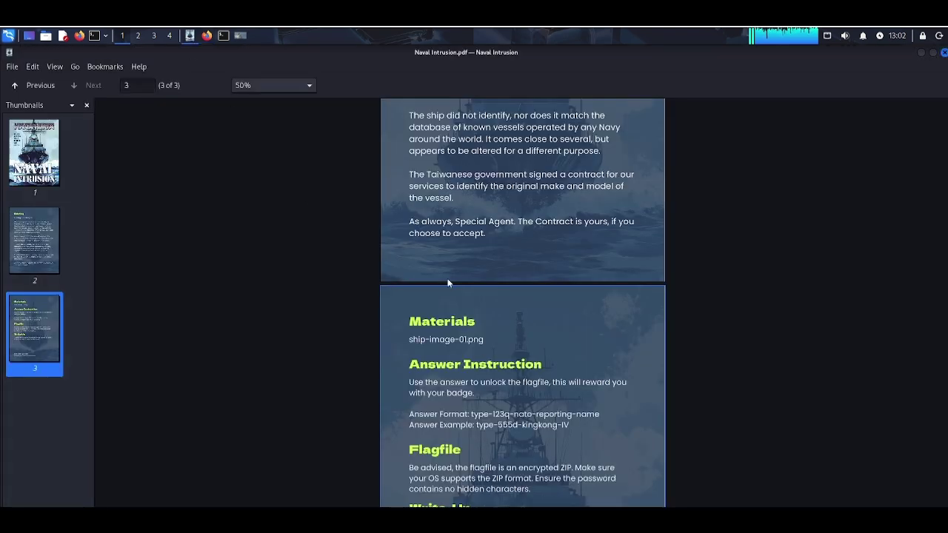
left_click(64, 36)
left_click_drag(447, 163, 237, 157)
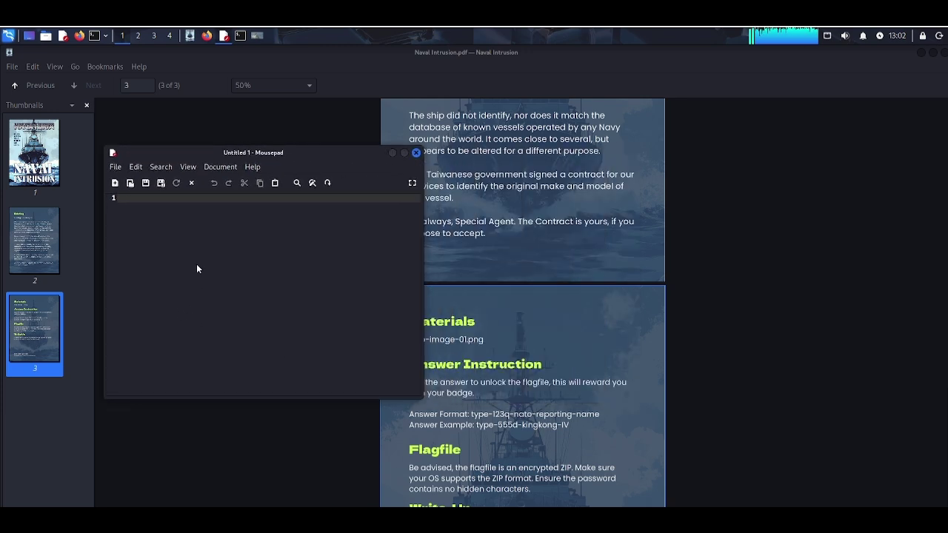
type("type-")
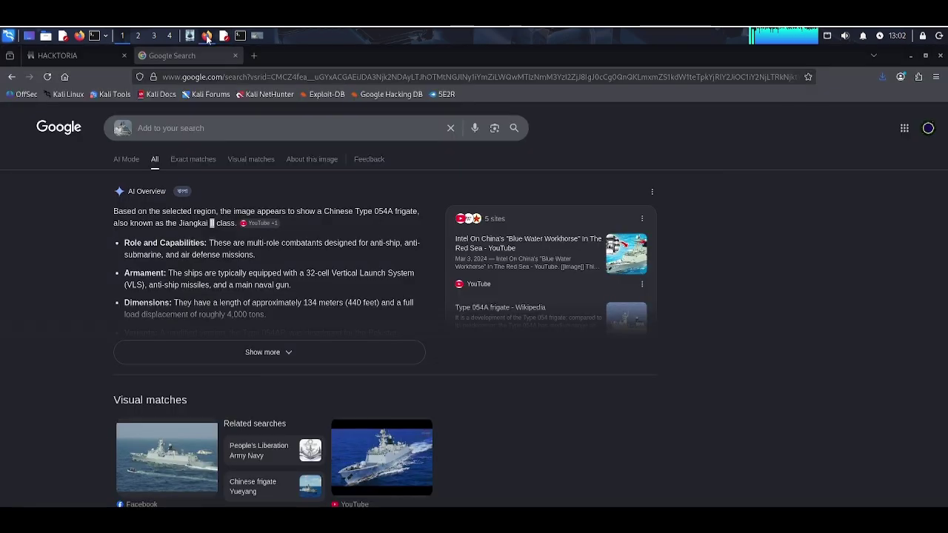
Step: Arrange the restored browser window and the Mousepad note side by side
key("alt+Tab")
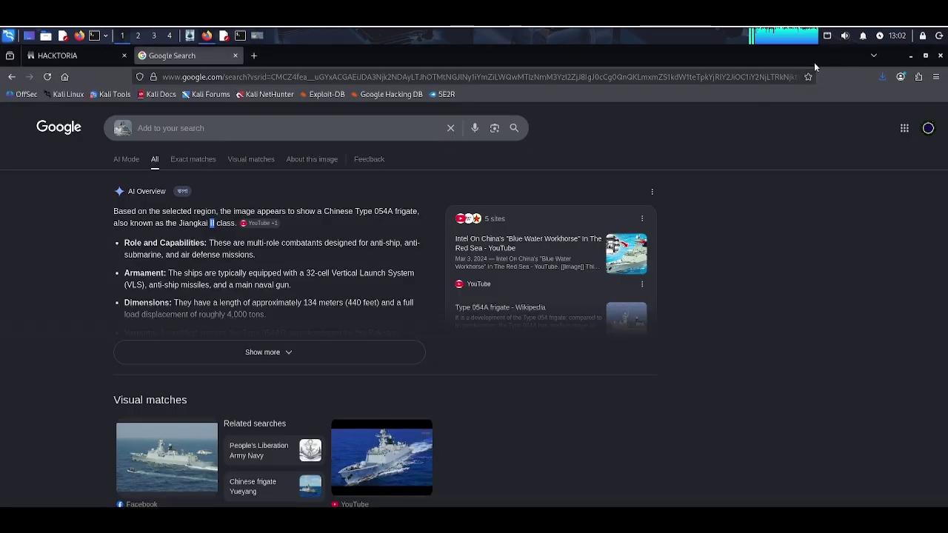
double_click(810, 57)
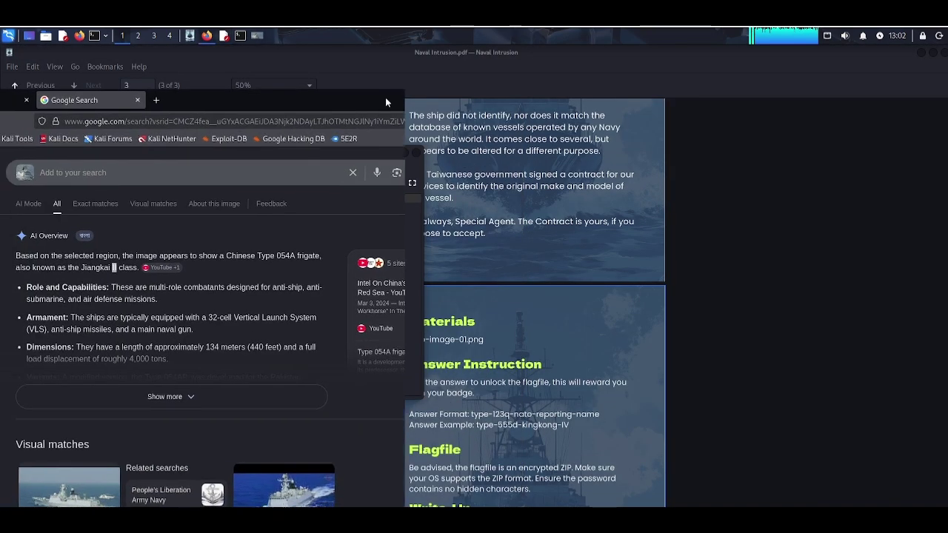
left_click_drag(387, 99, 336, 82)
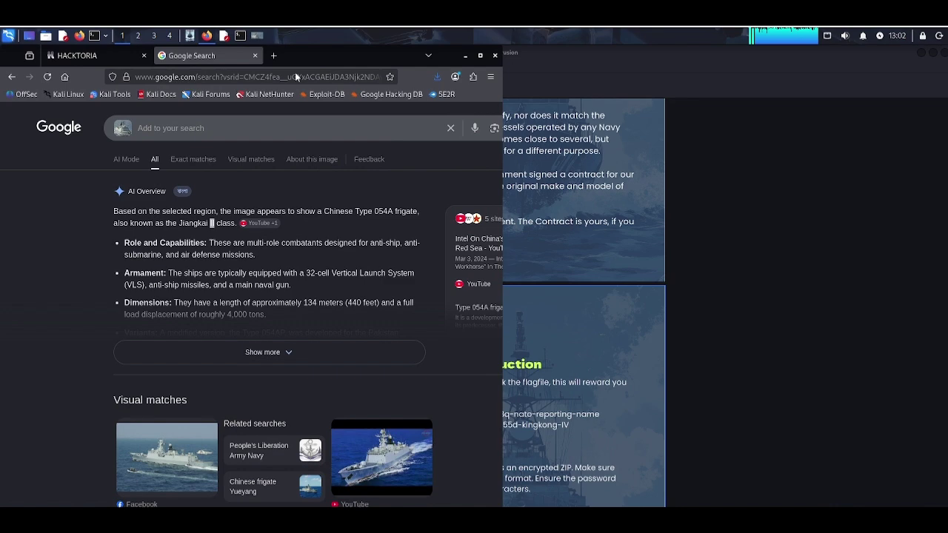
left_click(224, 34)
left_click_drag(266, 155, 727, 132)
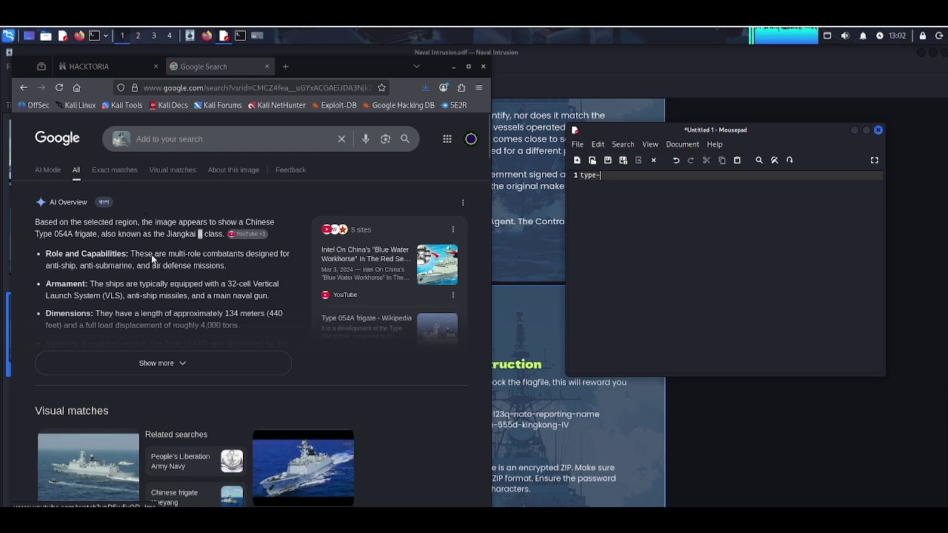
Step: Complete the note to read 'type-054A-jiangkai-II' and select the whole line
mouse_move(242, 295)
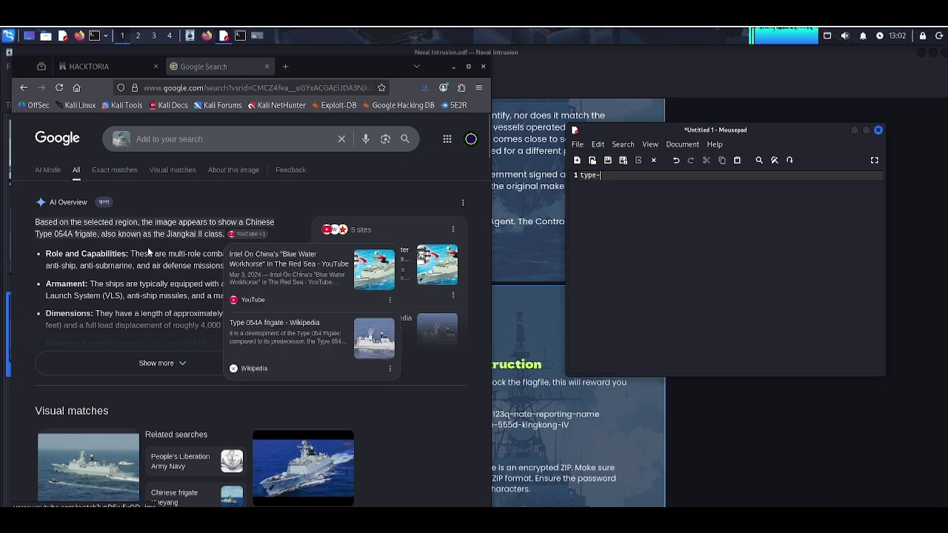
left_click(59, 239)
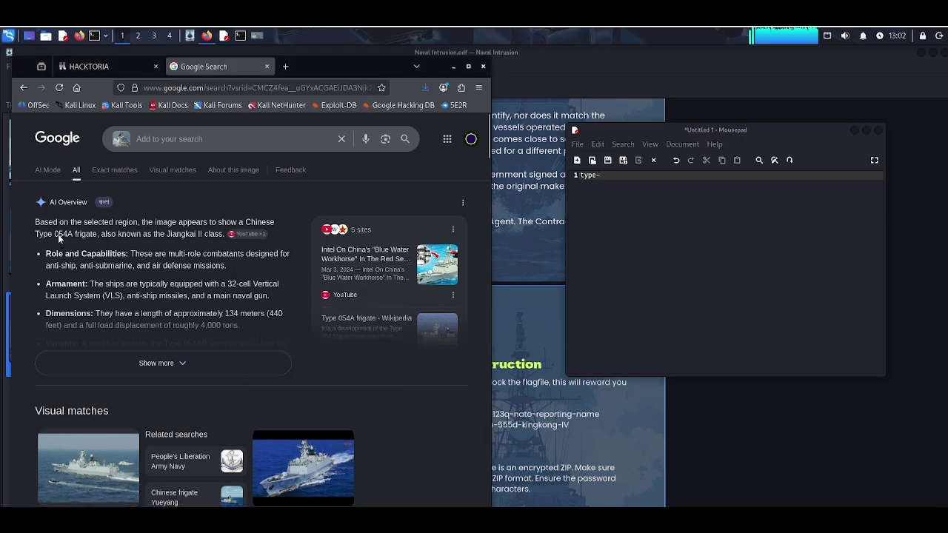
left_click(696, 222)
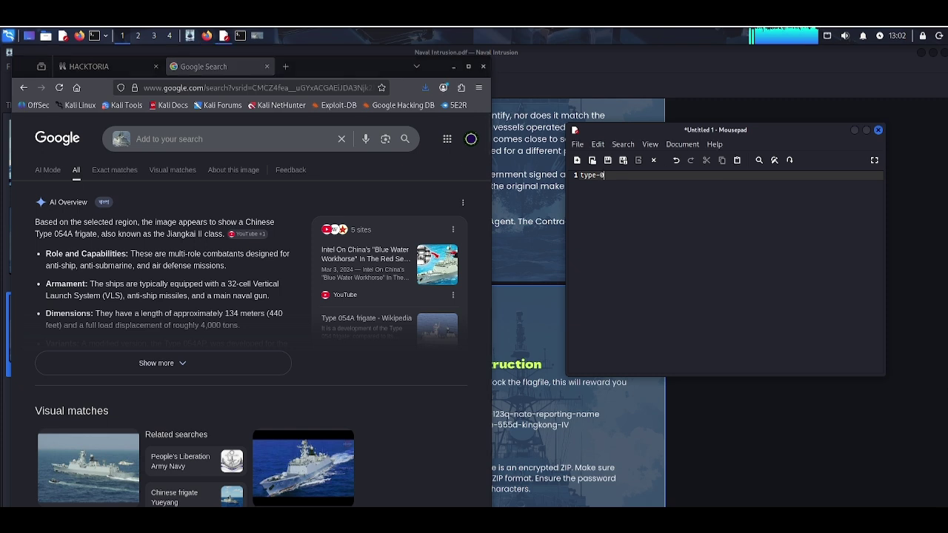
type("054A")
type("ji")
type("angkai")
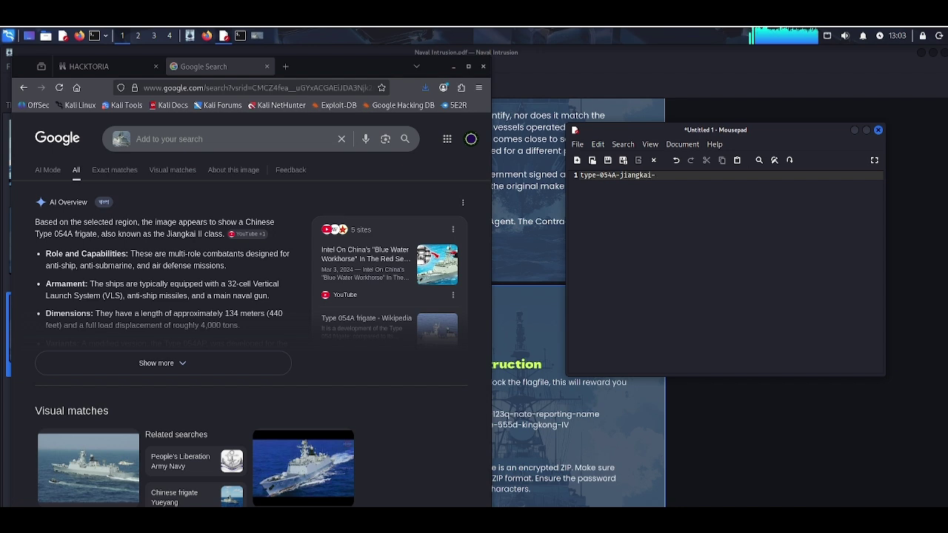
type("-II")
key("BackSpace")
key("BackSpace")
type("II")
key("ctrl+a")
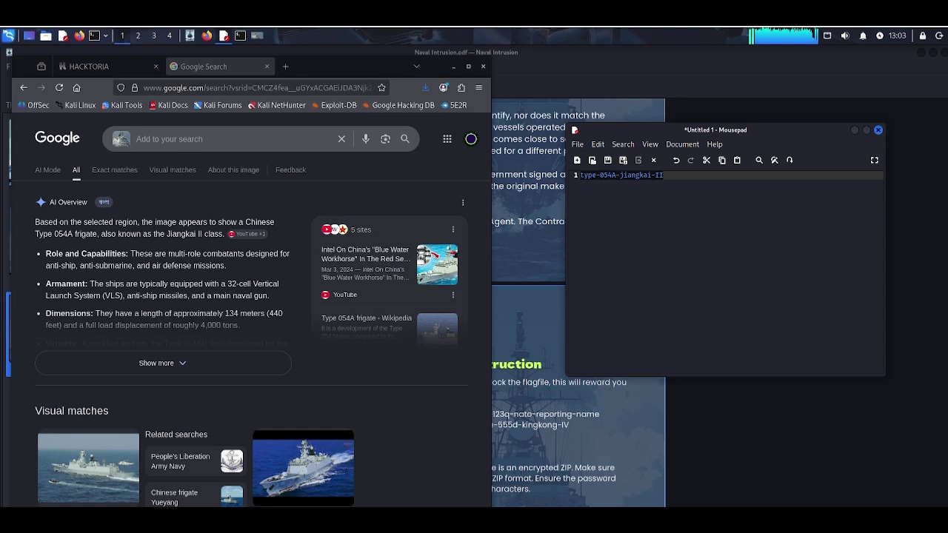
Step: Run '7z x flagfile-naval-intrusion.zip' using the copied file name
left_click(241, 36)
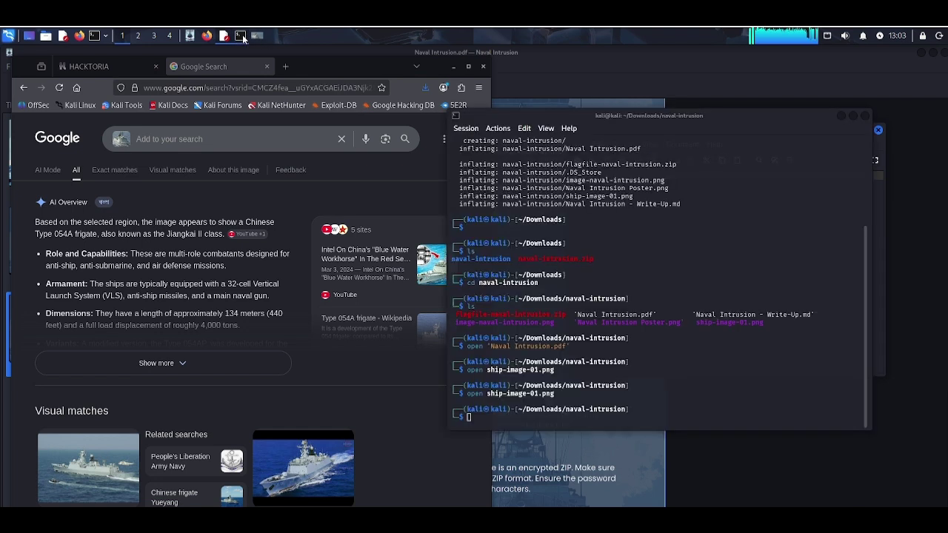
double_click(528, 314)
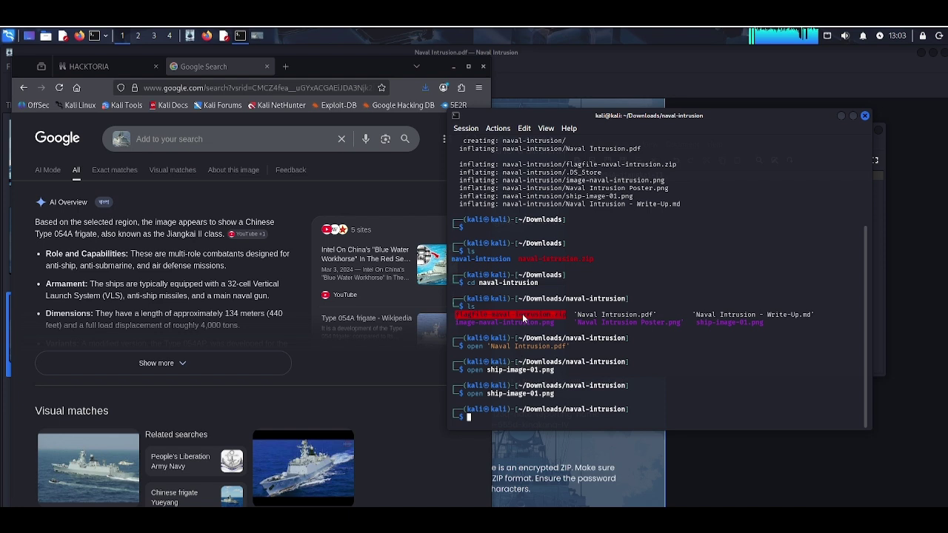
right_click(522, 314)
left_click(565, 319)
type("7z x")
key("ctrl+shift+v")
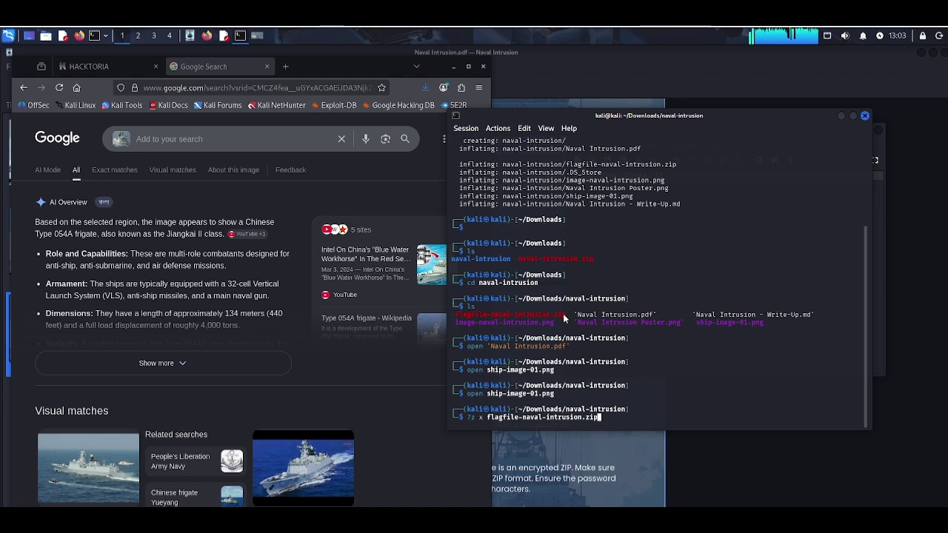
key("Return")
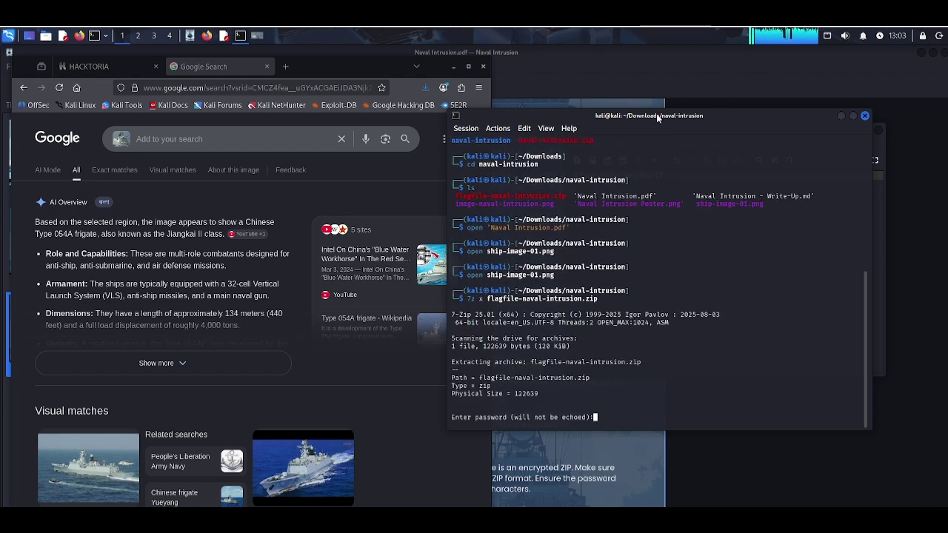
Step: Submit the Mousepad password to 7-Zip, which rejects it
left_click(854, 234)
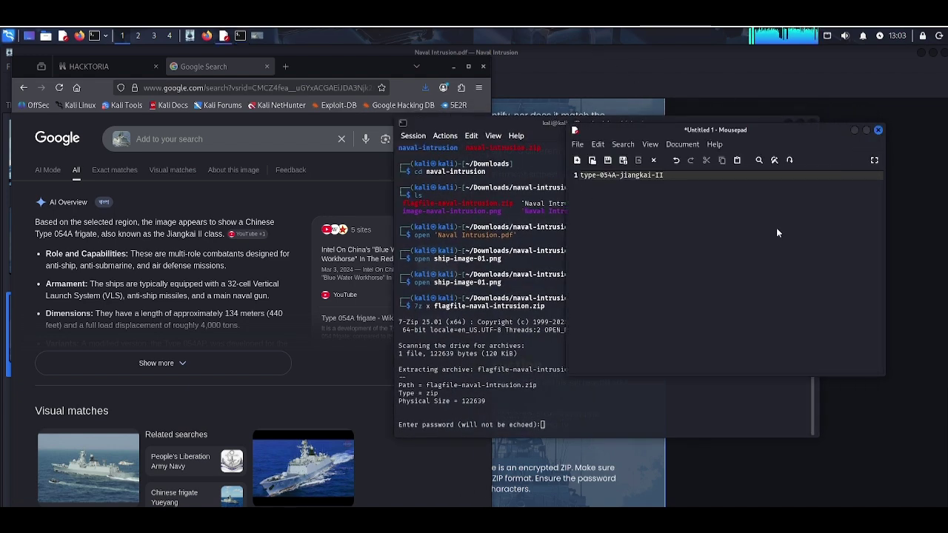
key("ctrl+a")
left_click(524, 410)
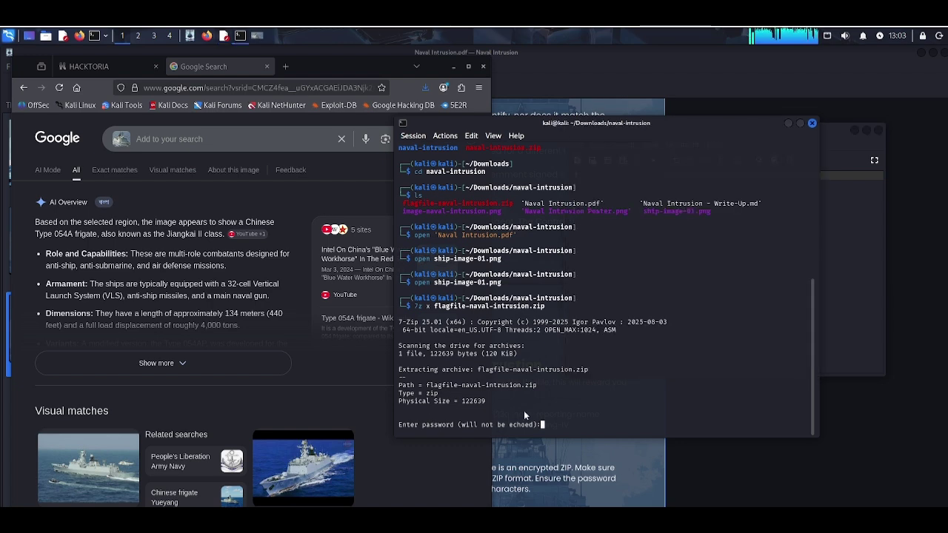
key("Return")
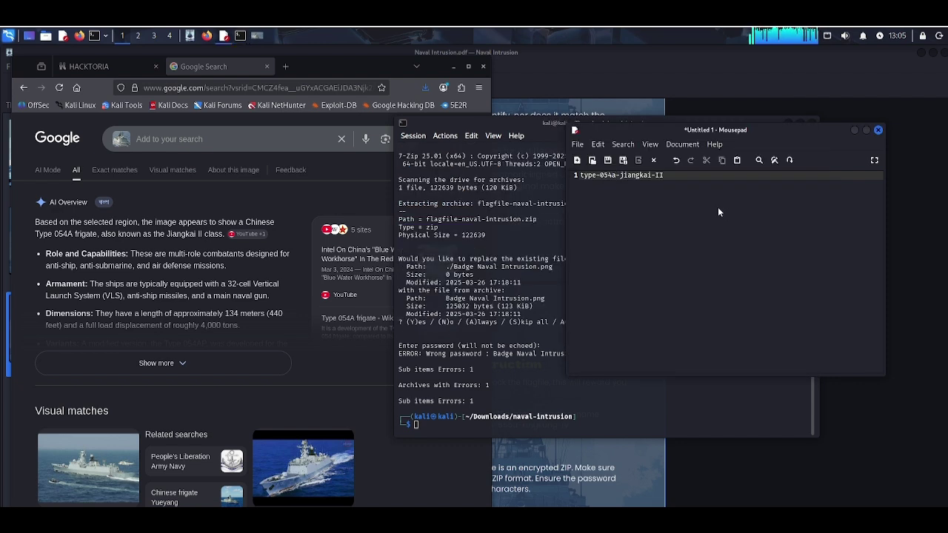
Step: Rerun the extraction with the revised password, confirm overwrite with 'y', and list the folder
left_click(717, 207)
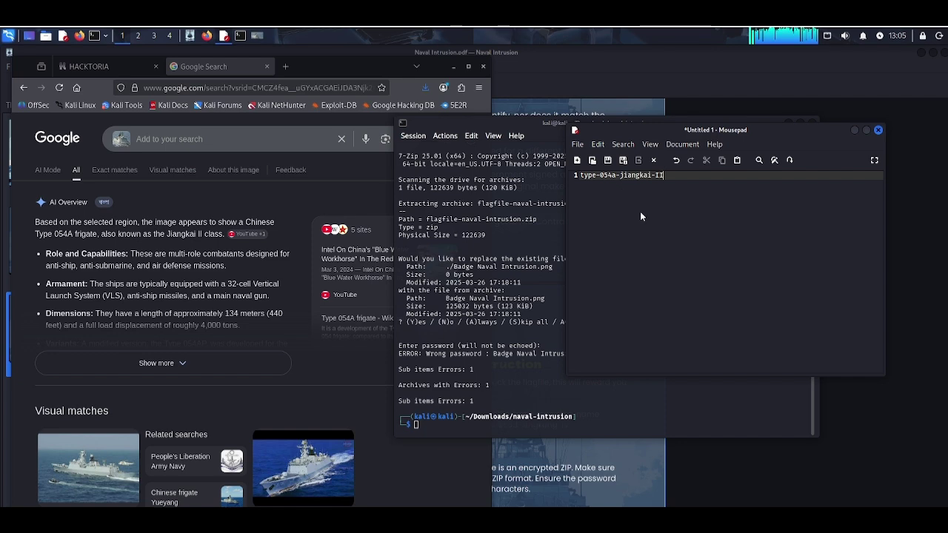
key("ctrl+a")
left_click(469, 430)
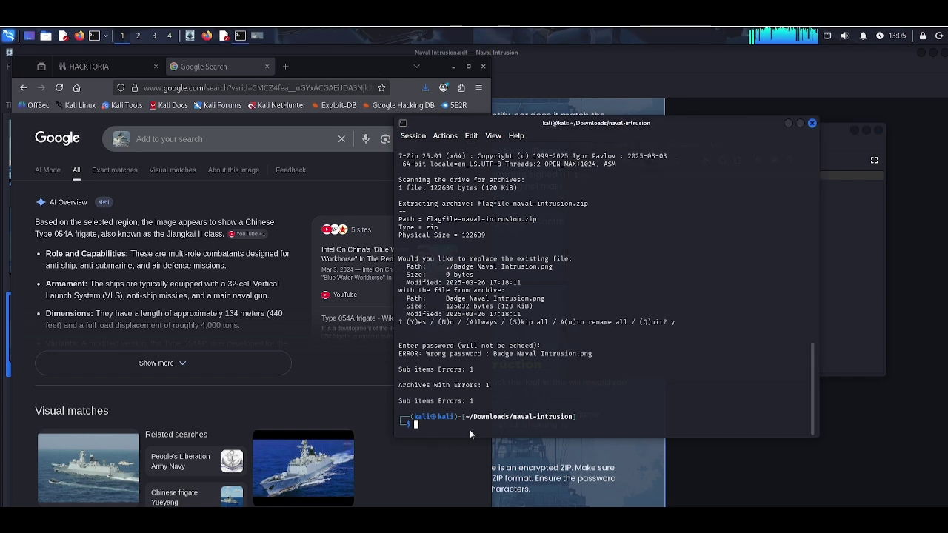
key("Up")
key("Return")
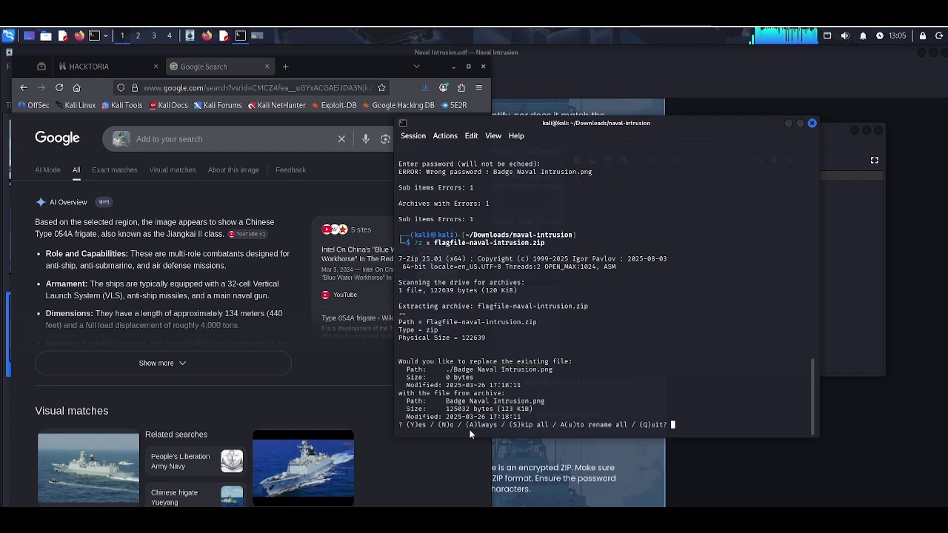
type("y")
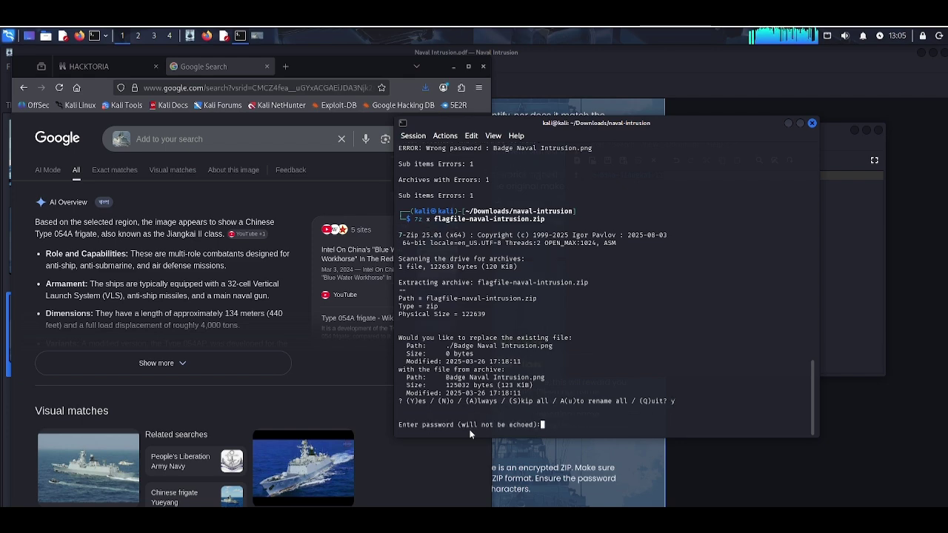
key("Return")
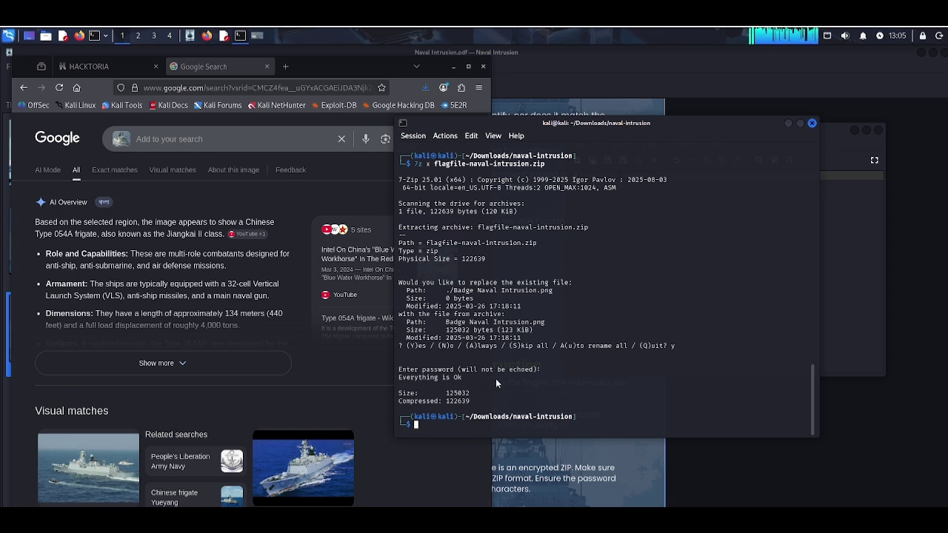
type("ls")
key("Return")
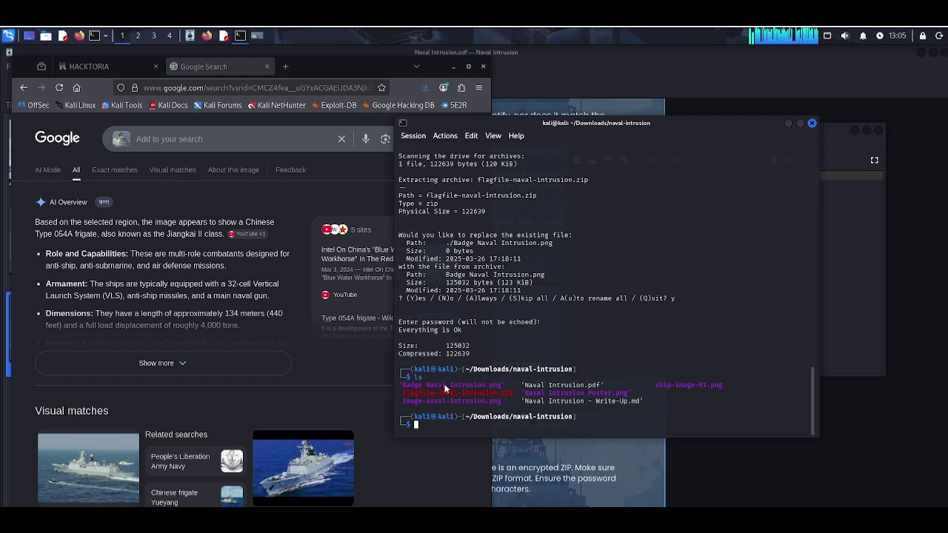
Step: Open 'Badge Naval Intrusion.png' with the open command, view the badge, then close it
left_click_drag(402, 387, 505, 390)
right_click(511, 390)
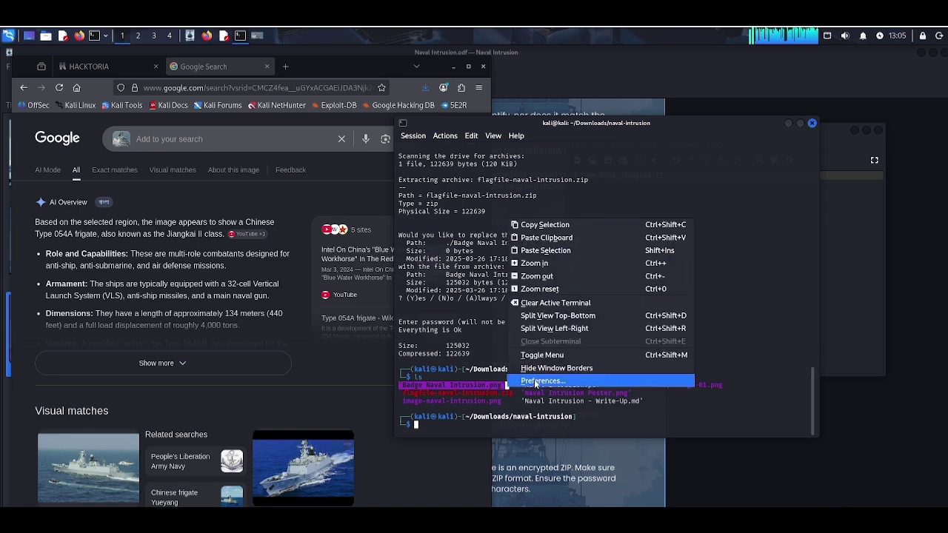
left_click(538, 220)
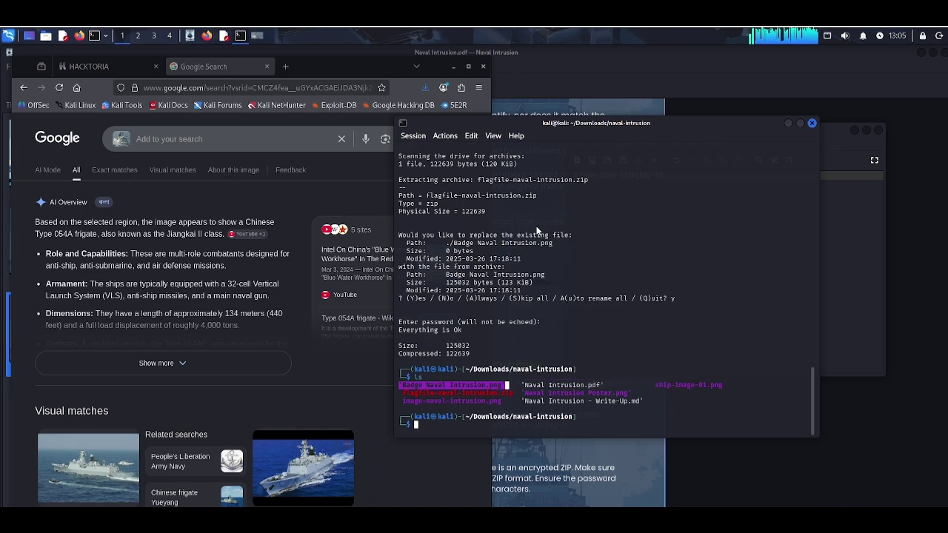
type("open")
key("ctrl+shift+v")
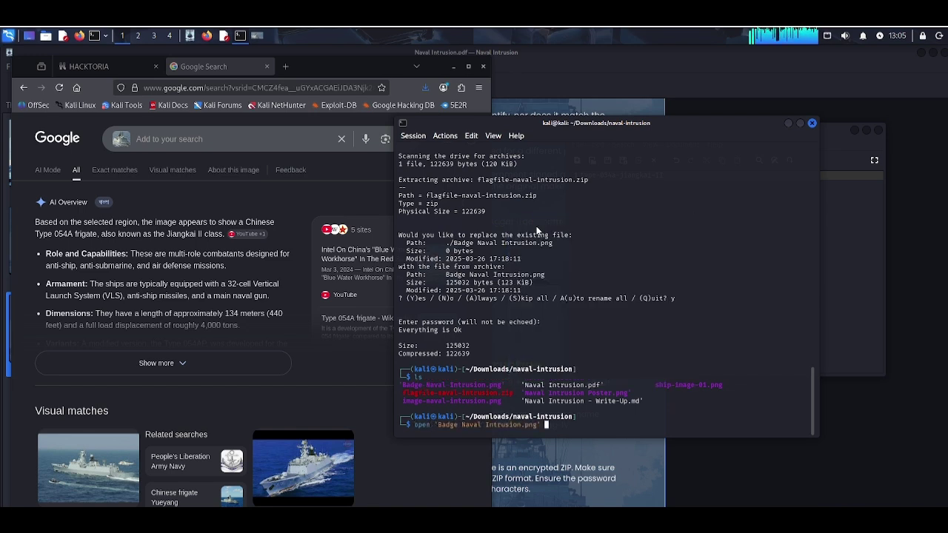
key("Return")
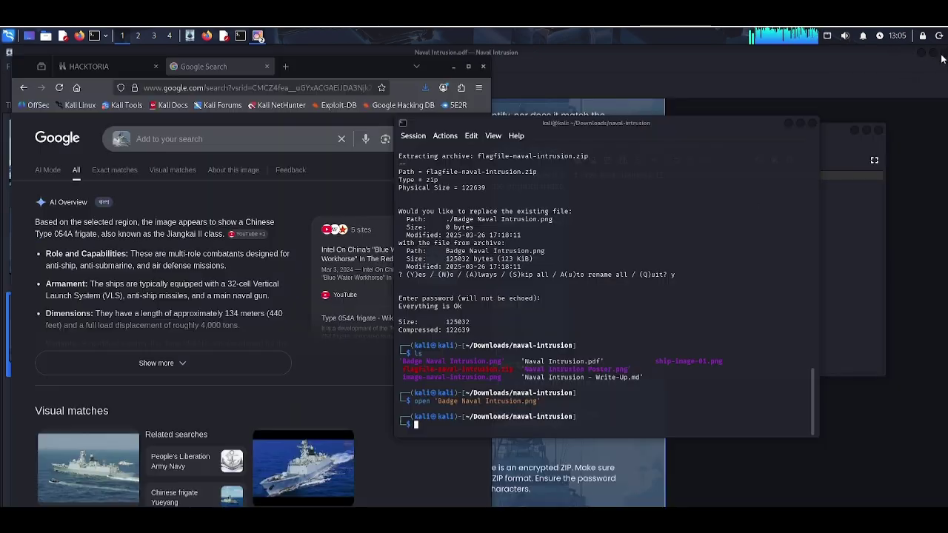
left_click(940, 52)
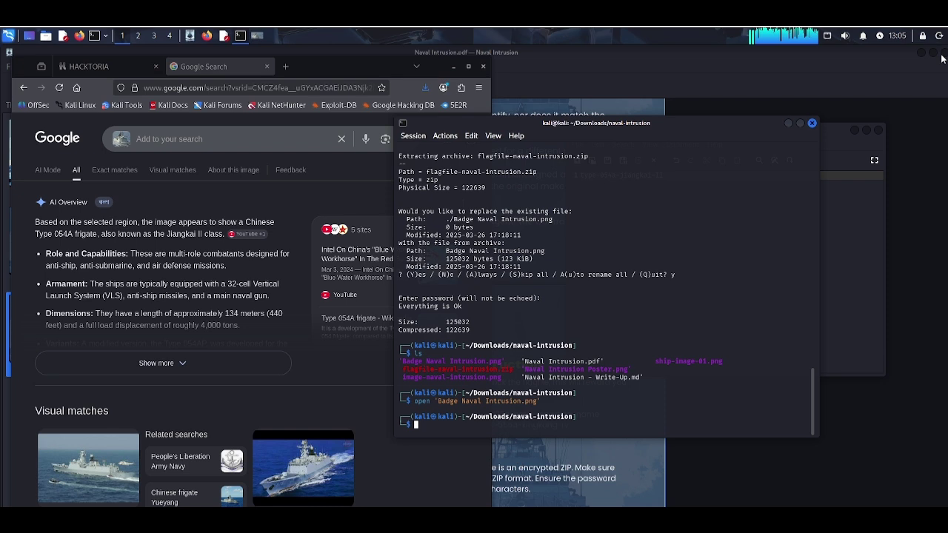